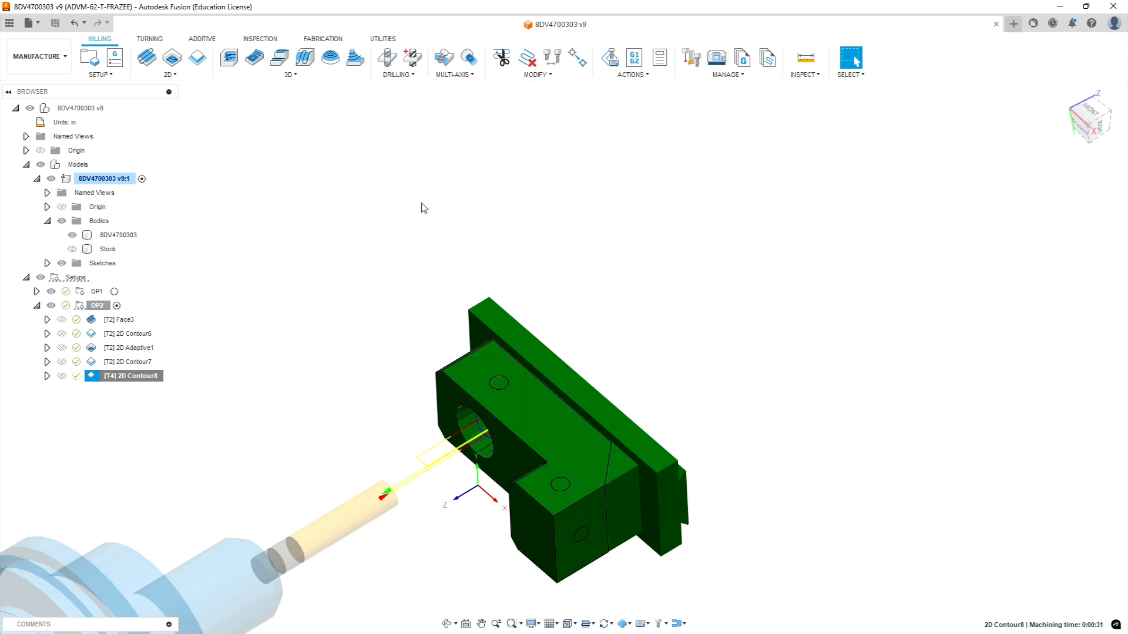
Start a Drill operation in OP2 with tool 11, the 0.1772 in #16 solid carbide drill from the Sierra_UMC_aluminum_2025_WIP library.
left_click(390, 76)
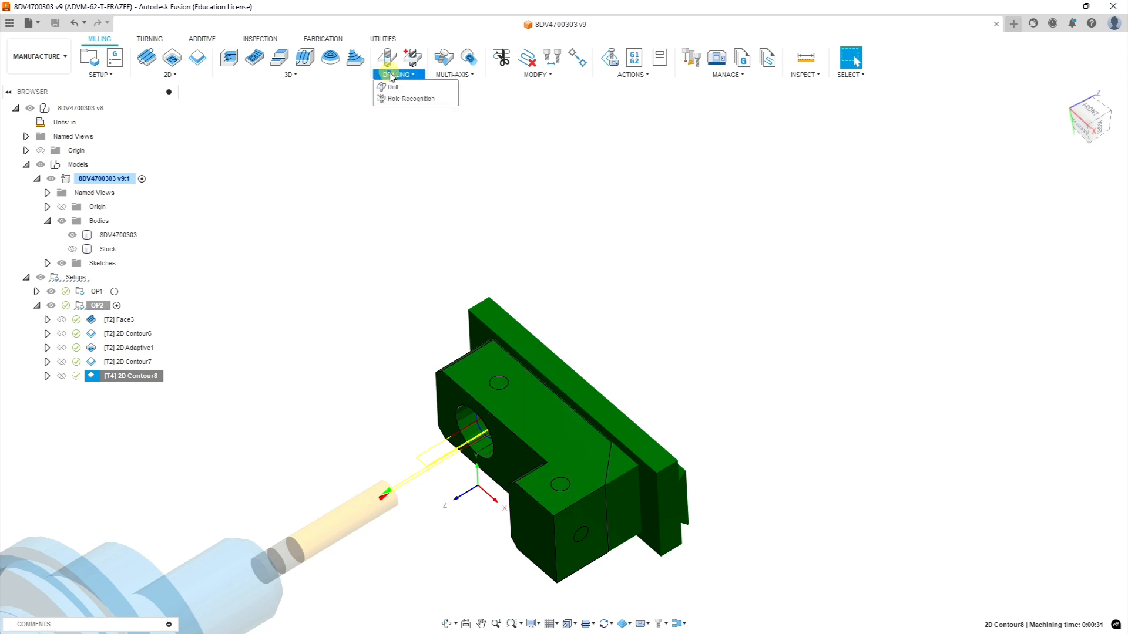
left_click(389, 86)
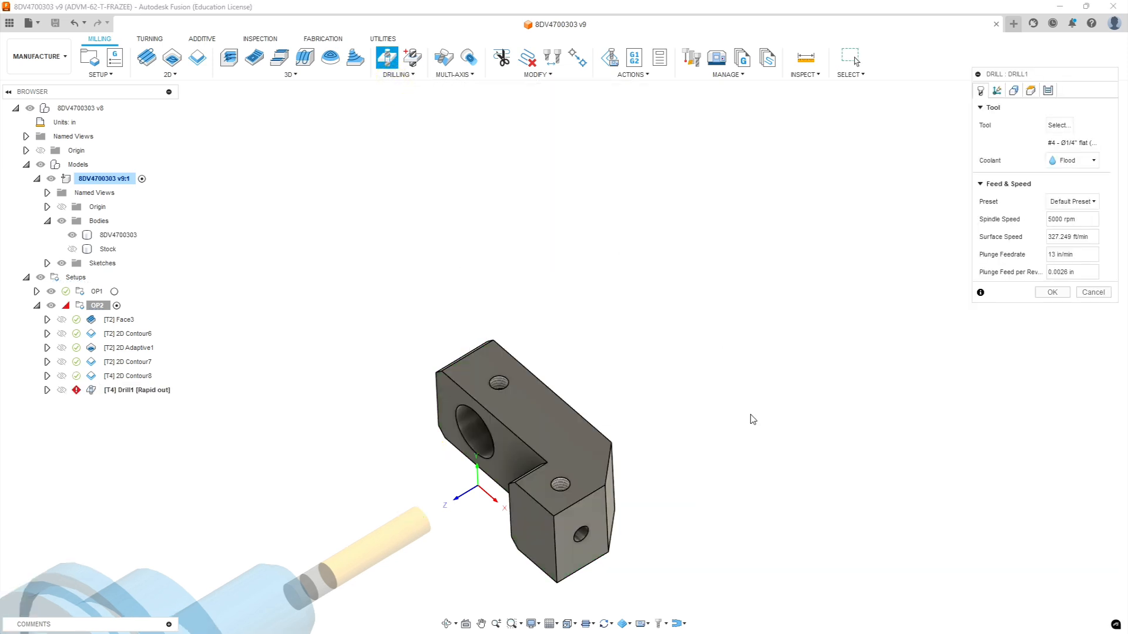
left_click(1059, 125)
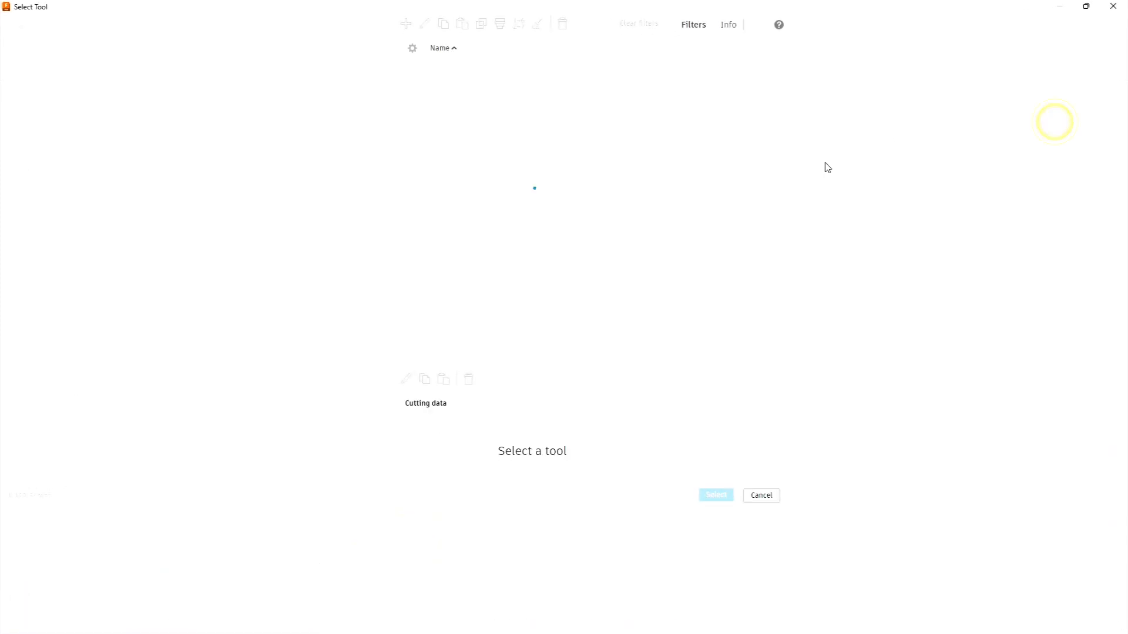
left_click(112, 163)
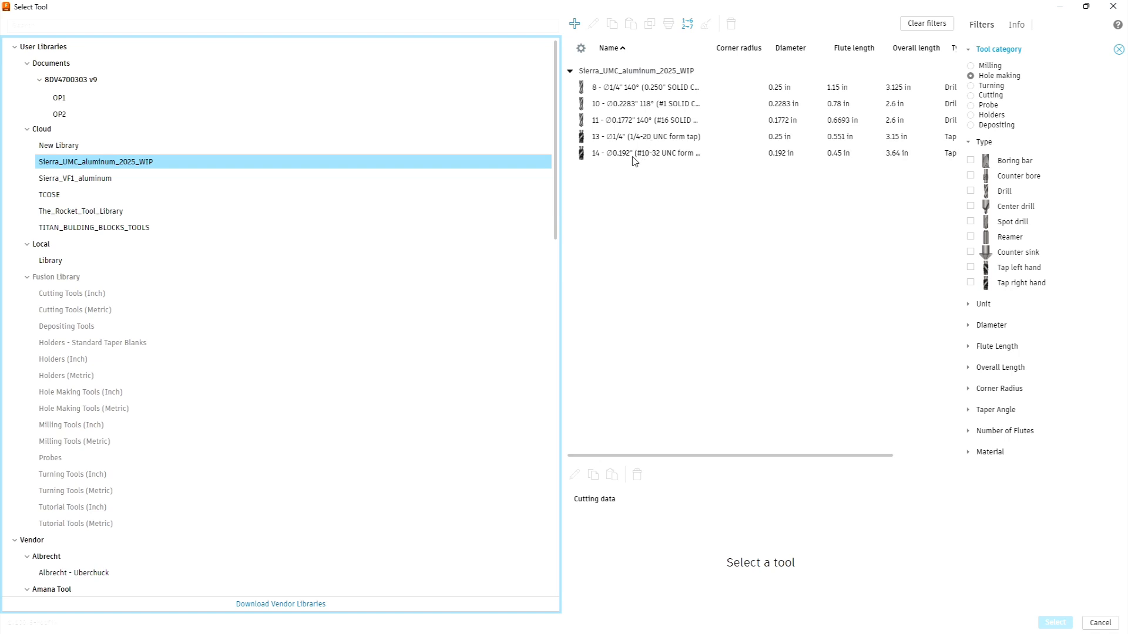
left_click(634, 122)
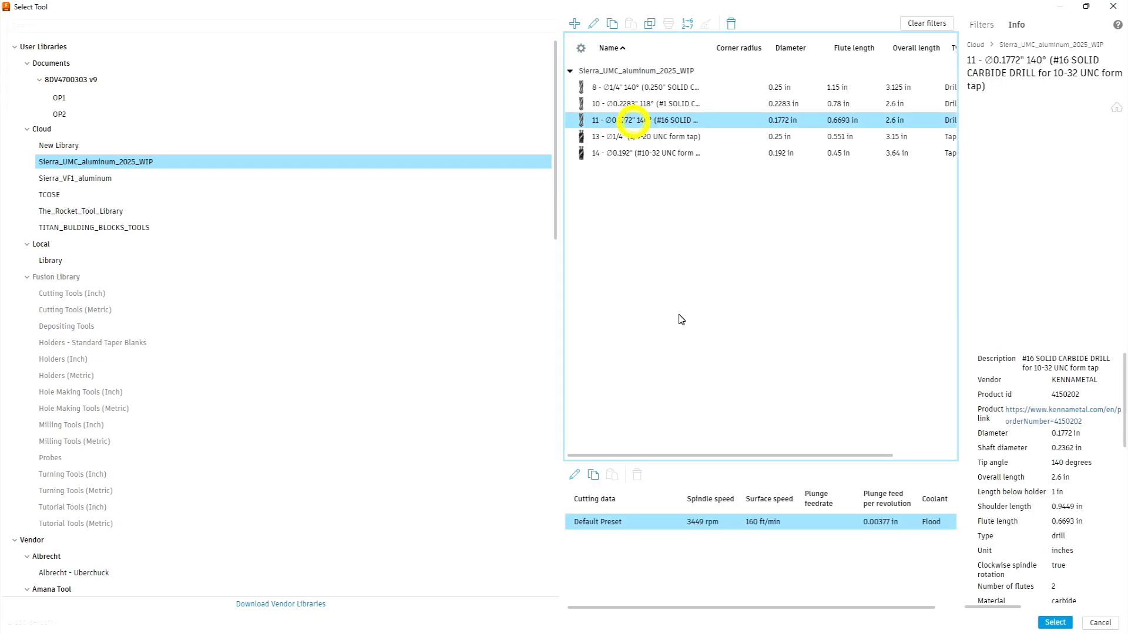
left_click(1055, 623)
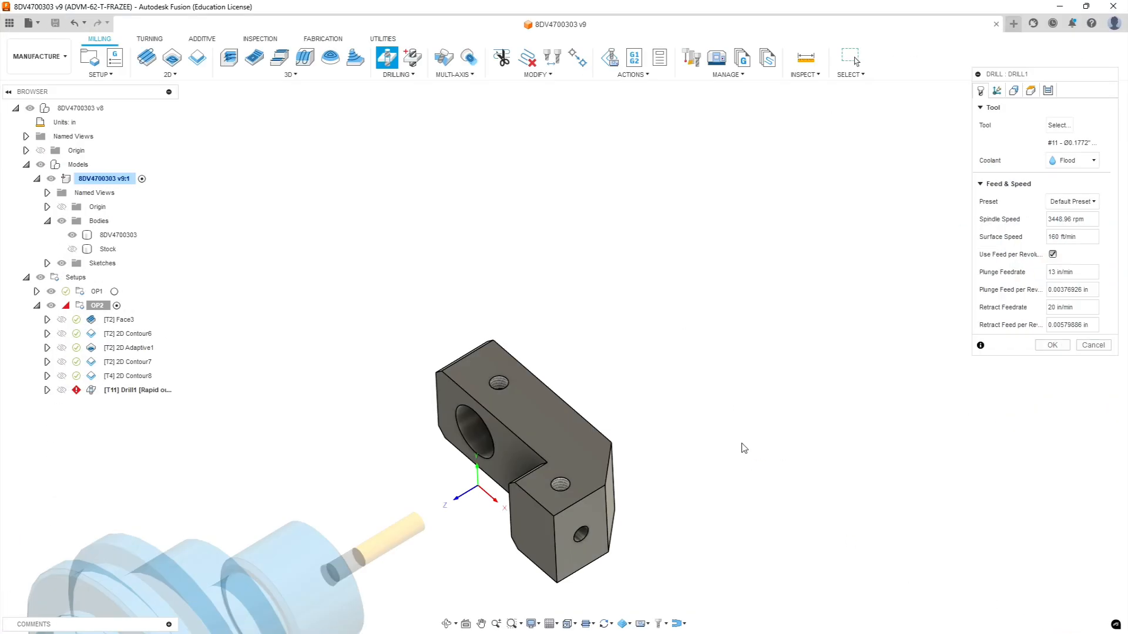
Enable Tool Orientation for the drill operation and align its Z axis with the part's face containing two threaded holes.
left_click(997, 89)
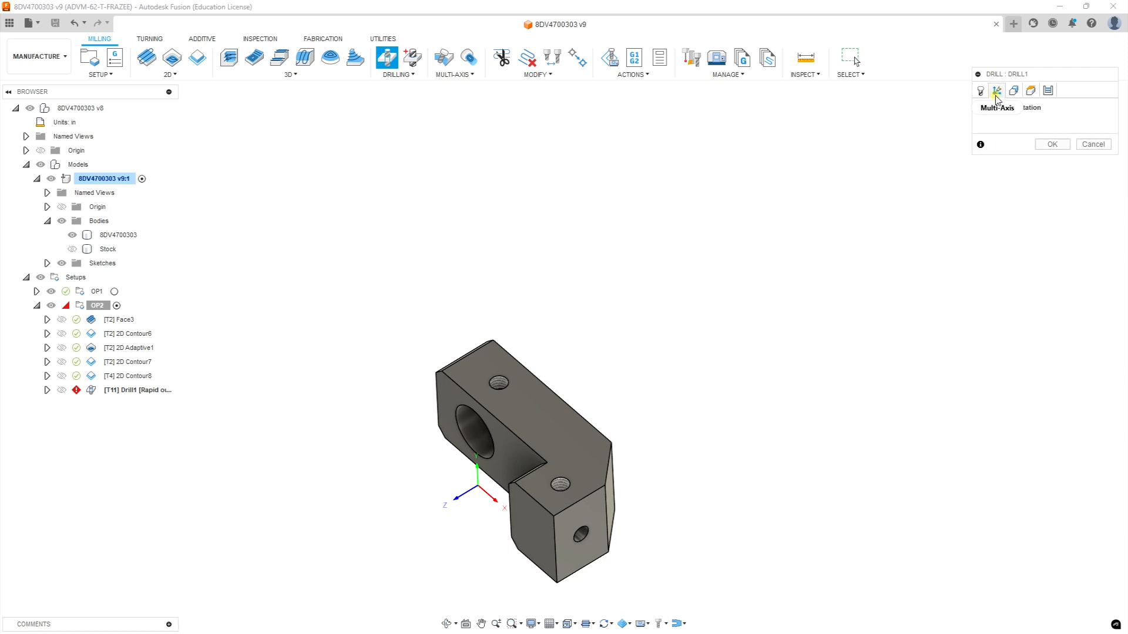
left_click(980, 107)
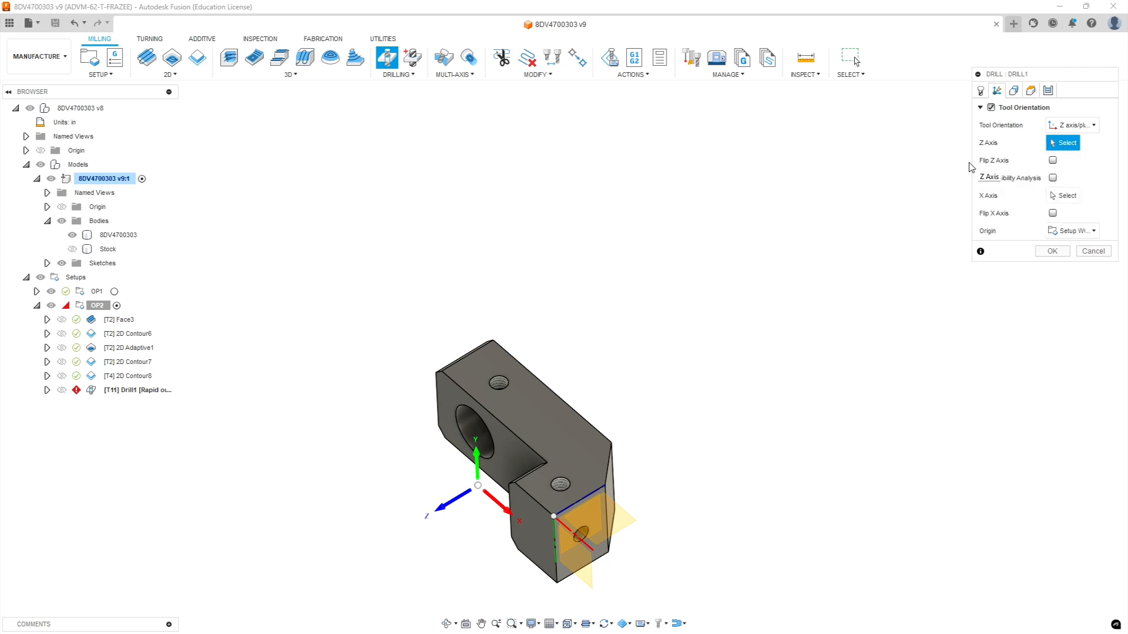
left_click(543, 413)
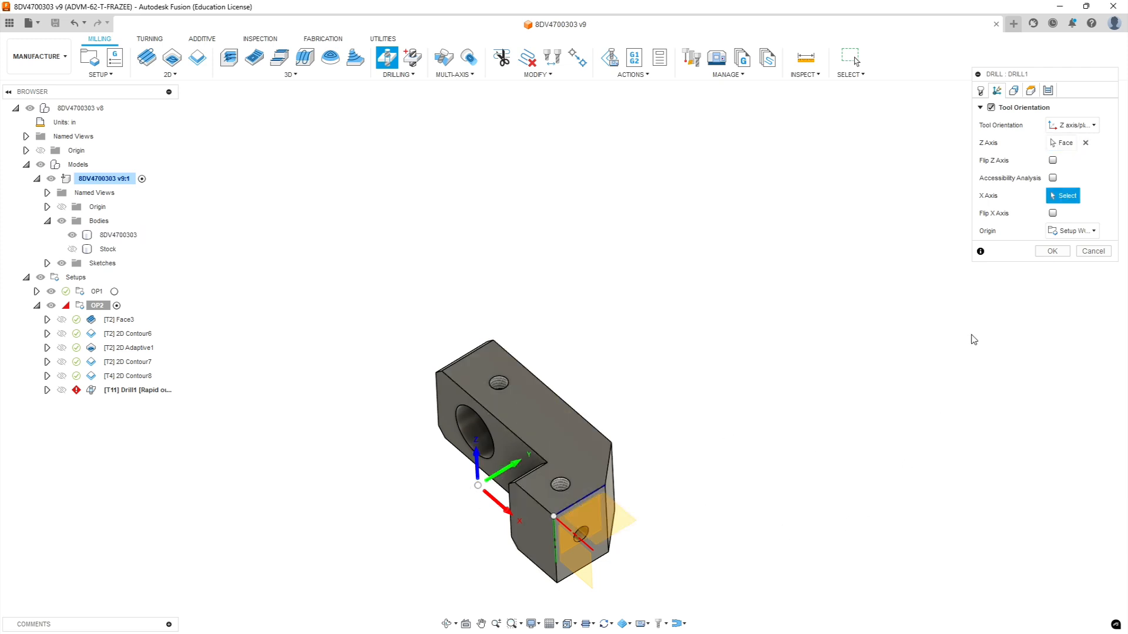
Select the two threaded hole faces on that face as drilling geometry and enable Order by Depth.
left_click(1014, 91)
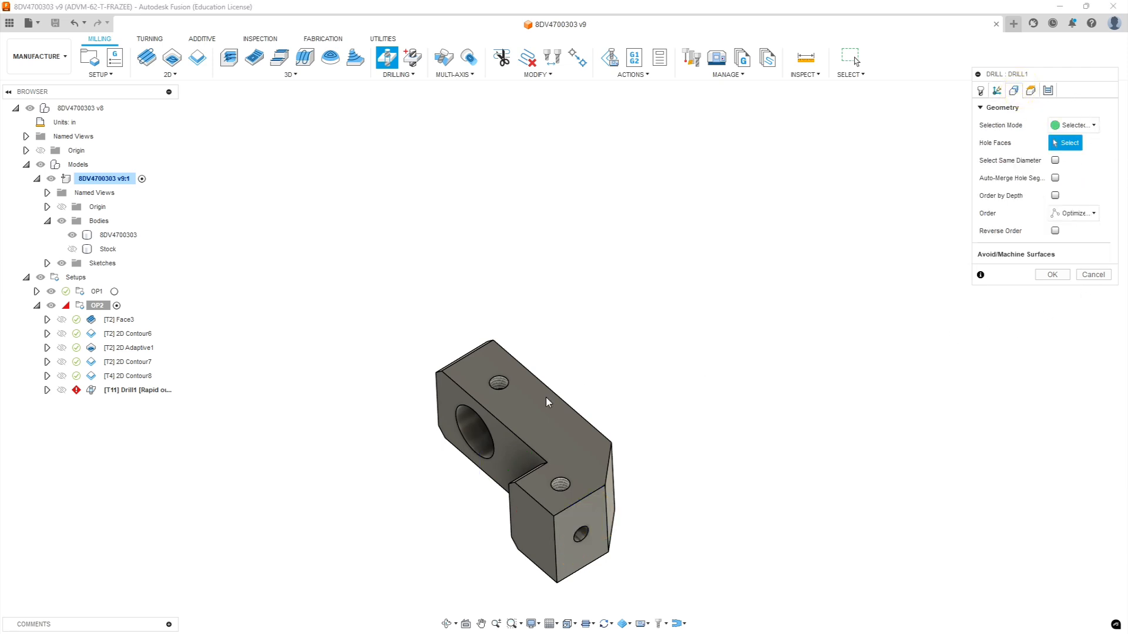
left_click(499, 385)
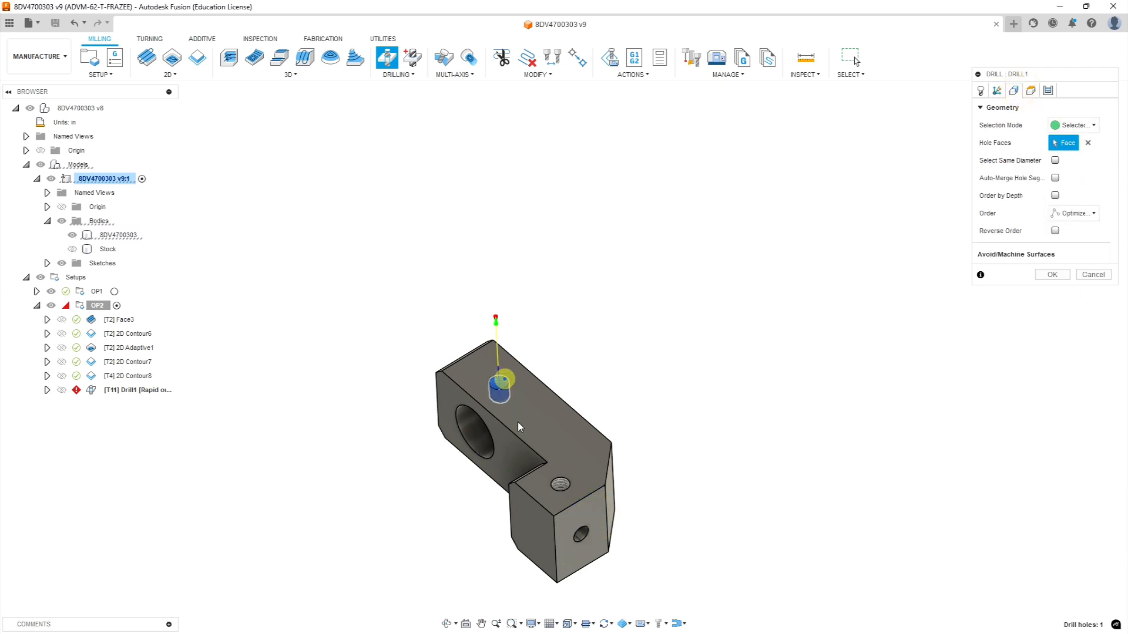
left_click(560, 485)
middle_click_drag(678, 463, 723, 485, "shift")
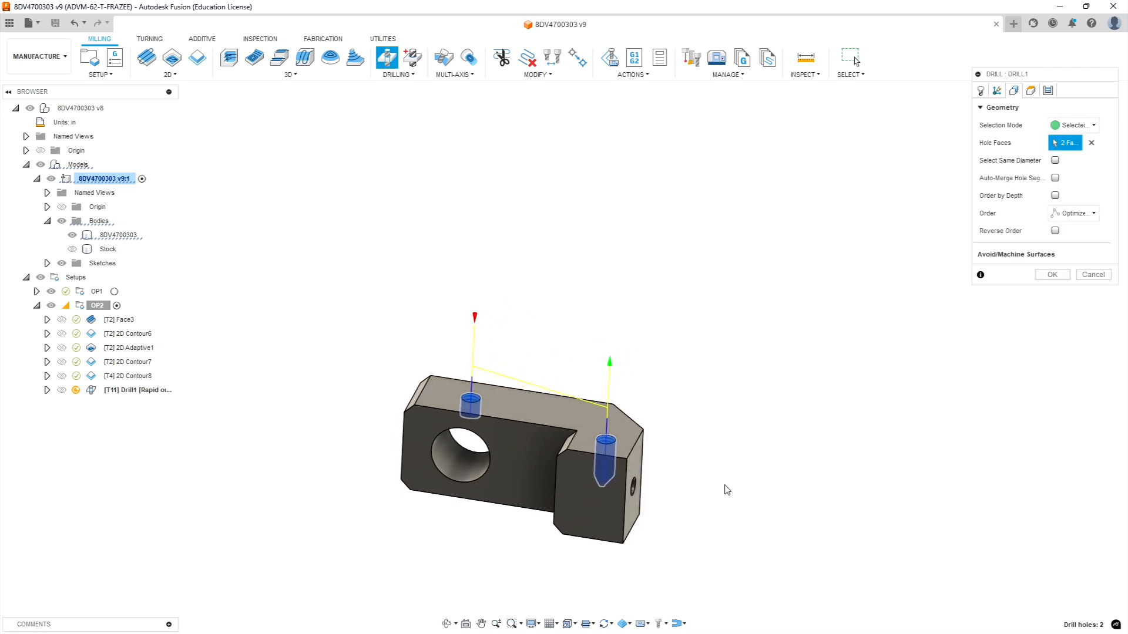
scroll(480, 452, "down", 2)
scroll(499, 404, "up", 3)
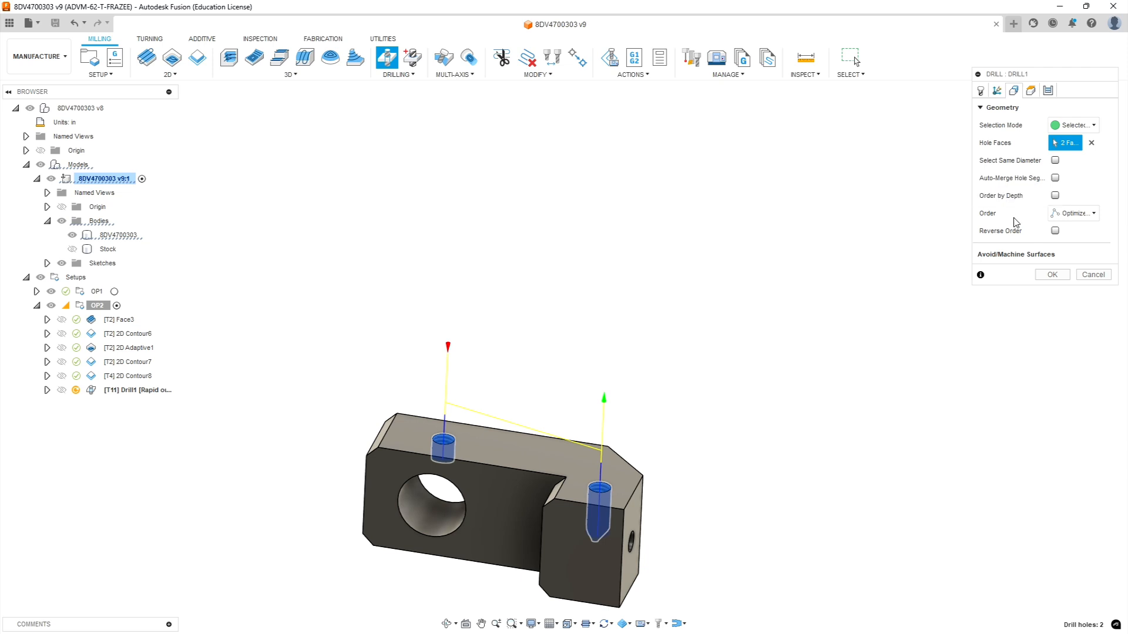
left_click(1055, 195)
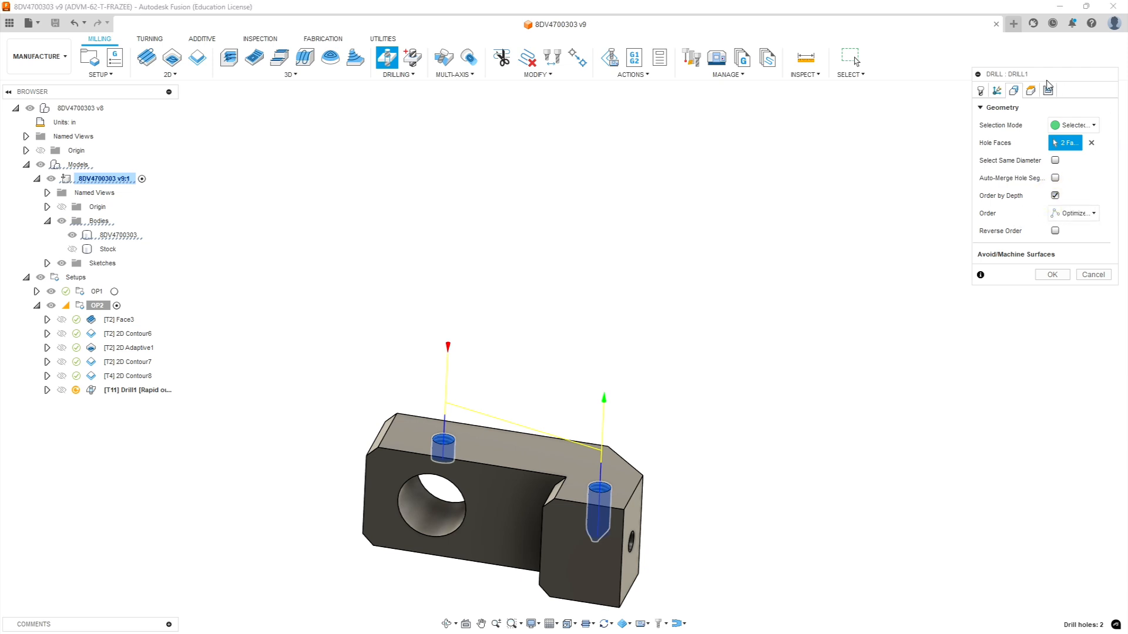
Enable Drill Tip Through Bottom in the operation's bottom height settings, with a break-through depth of .01 in.
left_click(1030, 90)
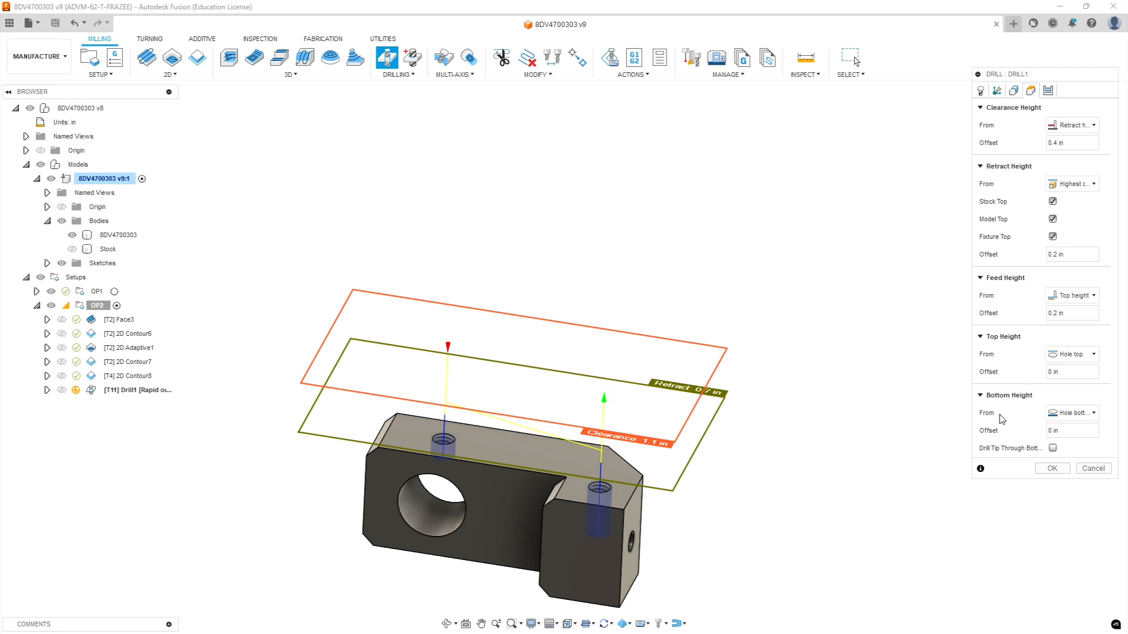
left_click(1053, 449)
mouse_move(715, 337)
middle_mouse_down("shift")
mouse_move(750, 279)
mouse_move(751, 302)
mouse_move(730, 298)
mouse_move(717, 317)
middle_mouse_up("shift")
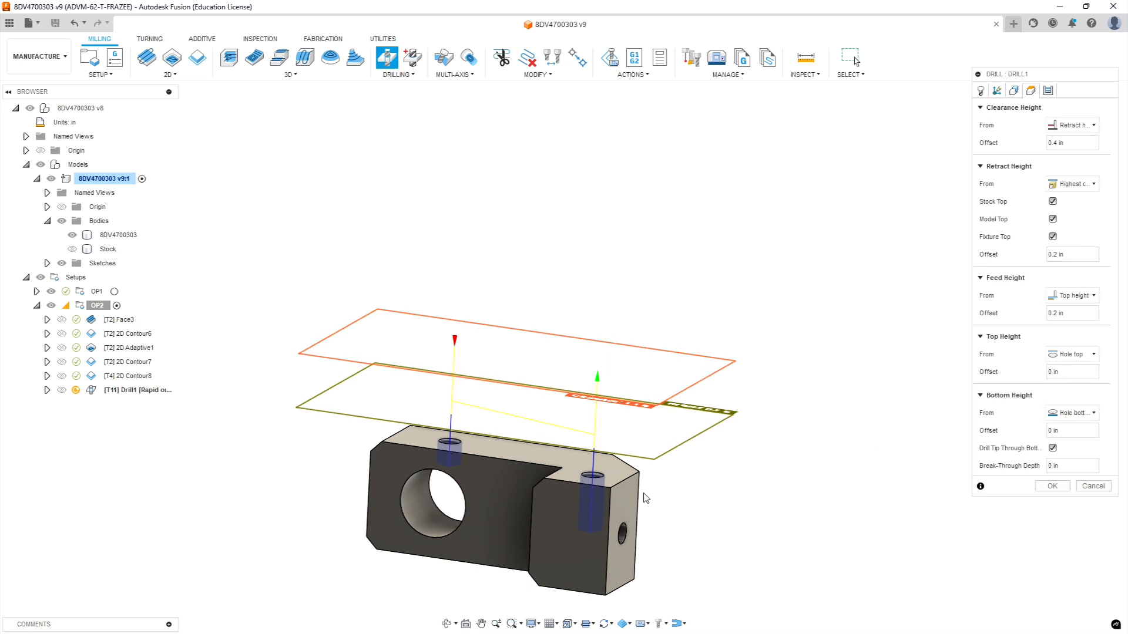
middle_click_drag(689, 531, 618, 525, "shift")
scroll(419, 492, "up", 5)
middle_click_drag(494, 499, 525, 499, "shift")
scroll(524, 423, "down", 5)
middle_click_drag(525, 423, 819, 462, "shift")
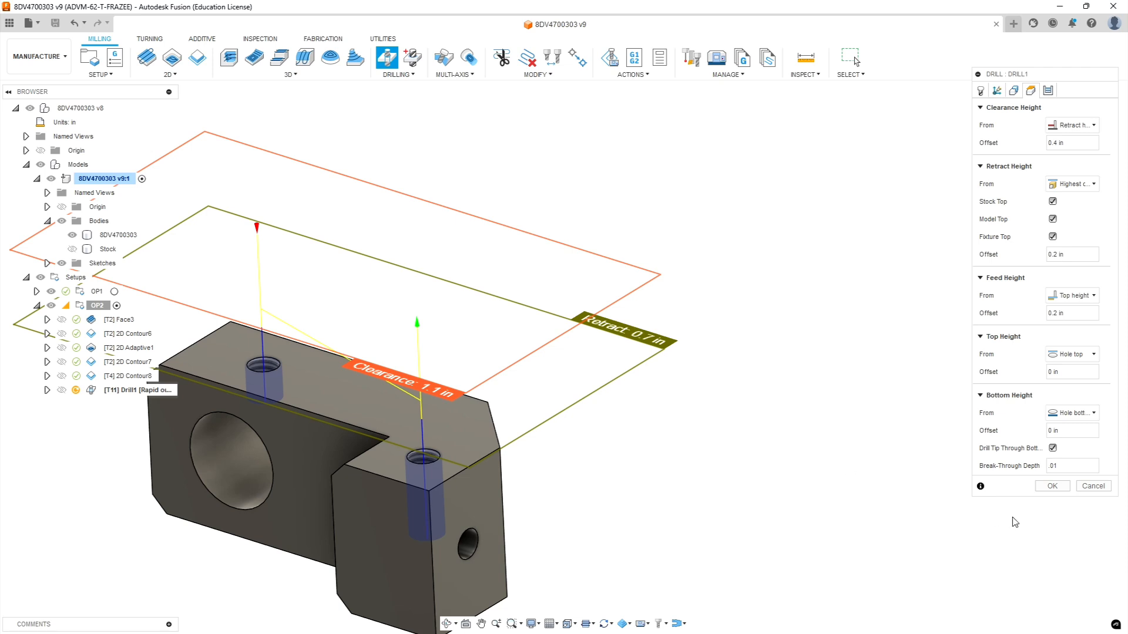
Switch to Calculator and compute 1/32 multiplied by 5 for the drill's break-through depth.
left_click(1069, 467)
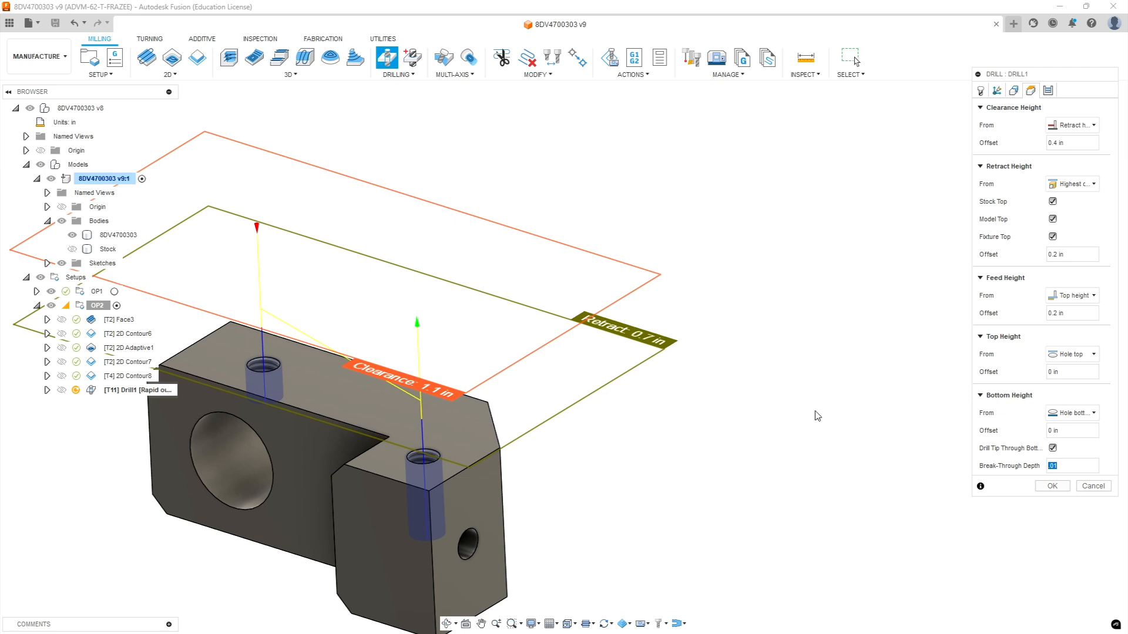
key("alt+Tab")
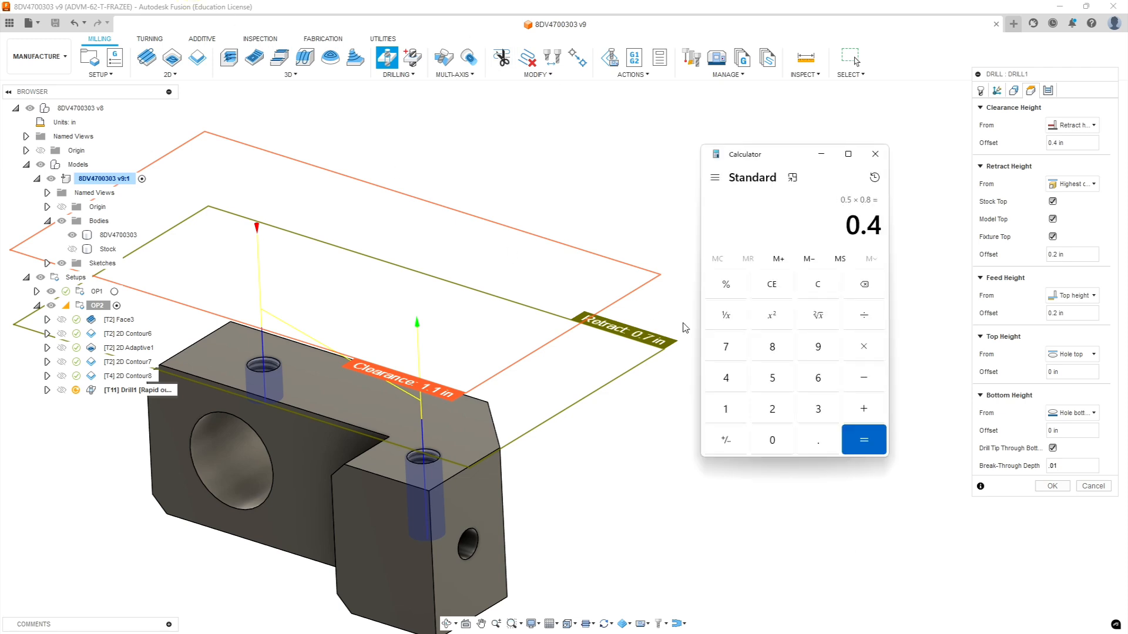
left_click(764, 293)
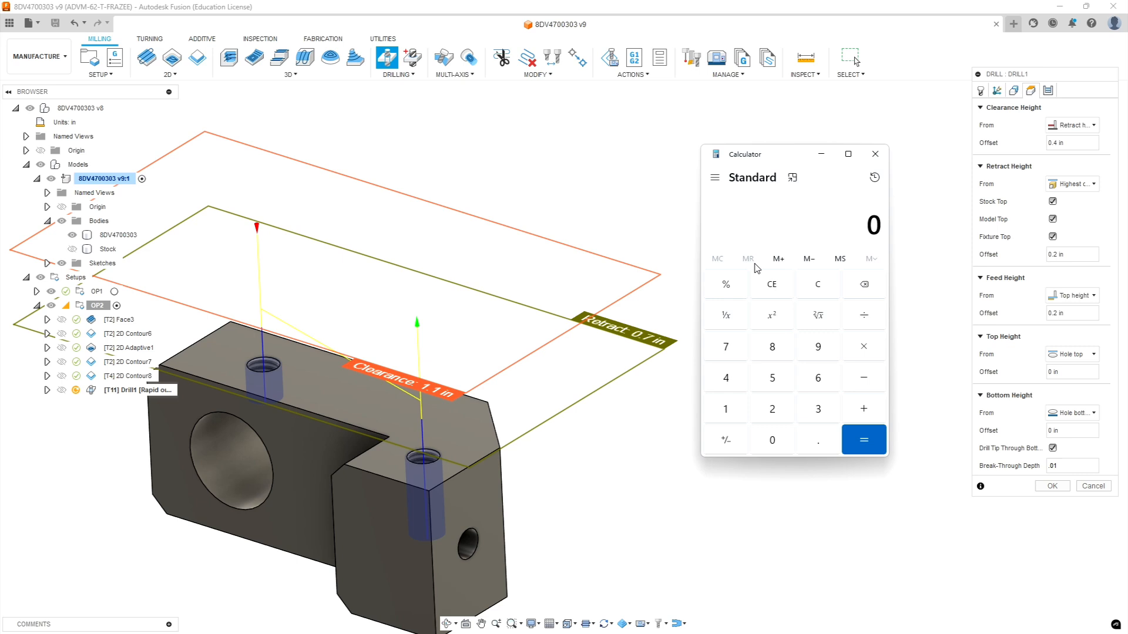
type("1")
type("32")
key("Return")
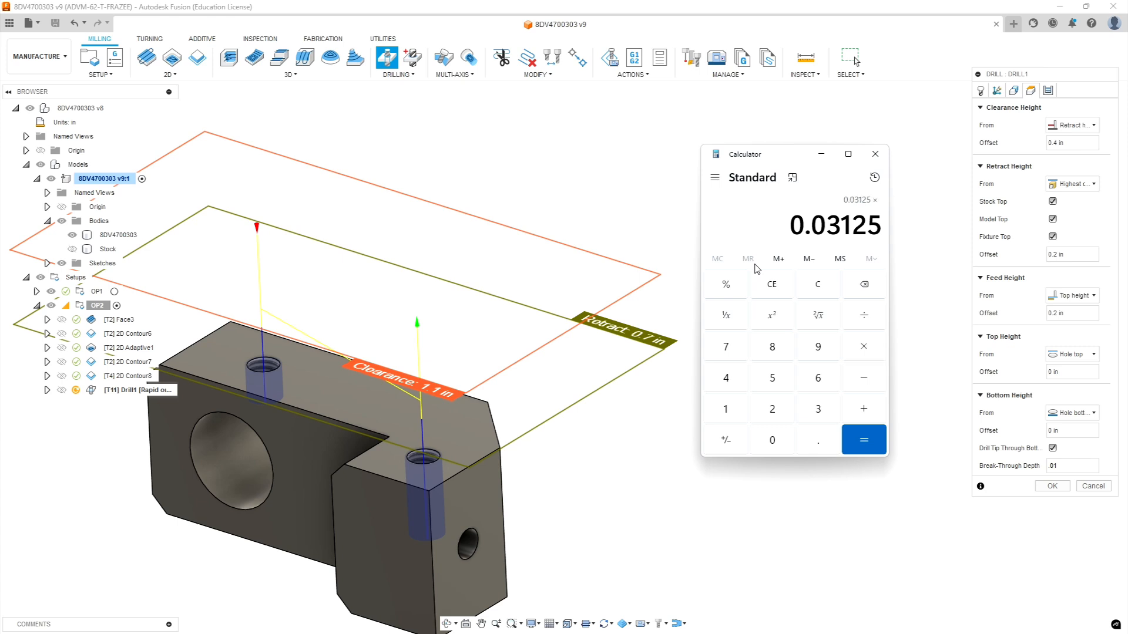
type("5")
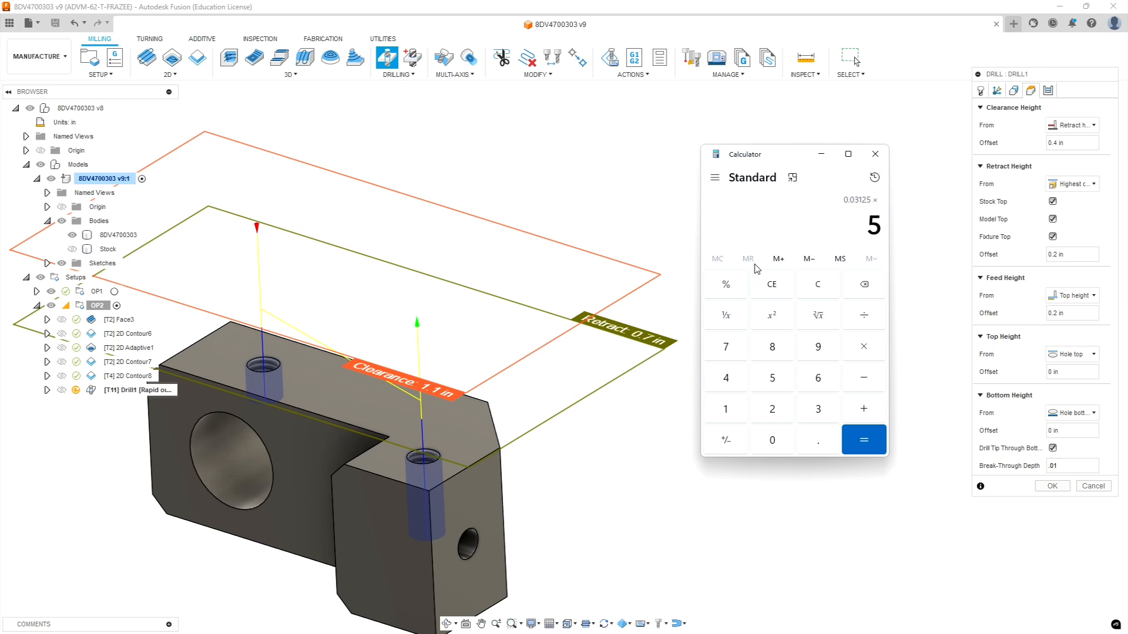
key("Return")
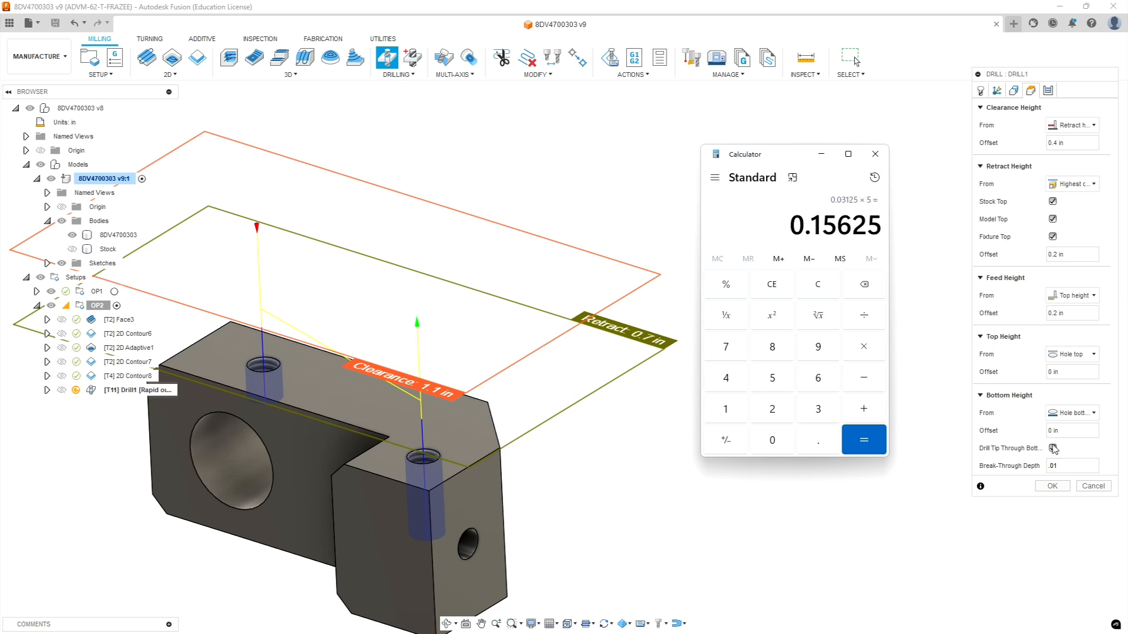
Copy the calculated result into the drill operation's settings, making the break-through depth 0.15625 in.
left_click(1067, 466)
double_click(1067, 466)
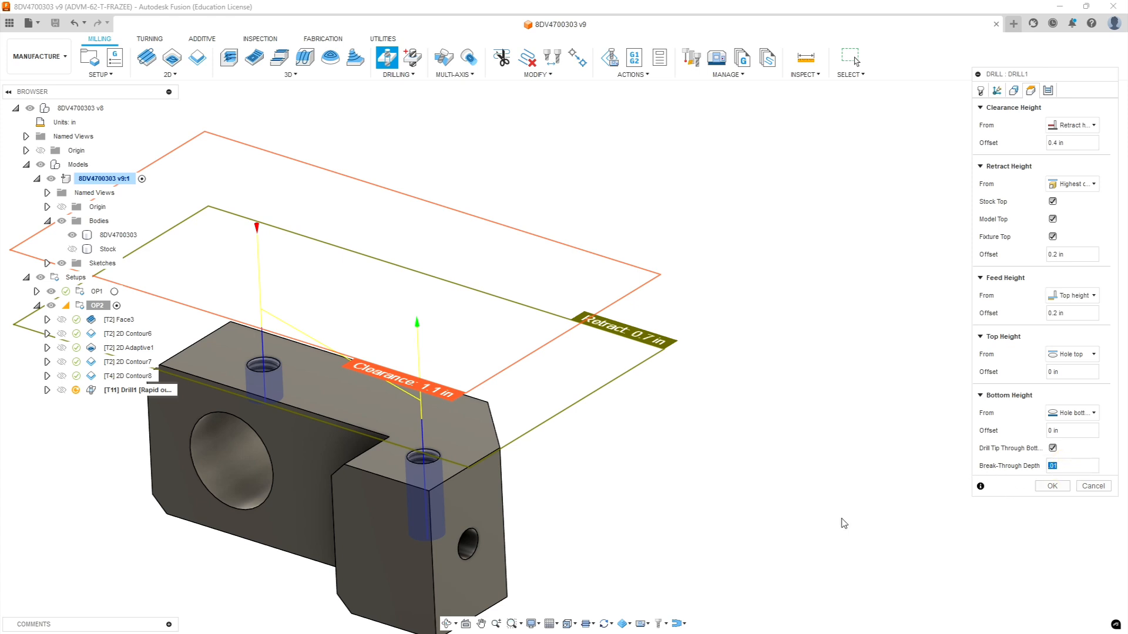
key("alt+Tab")
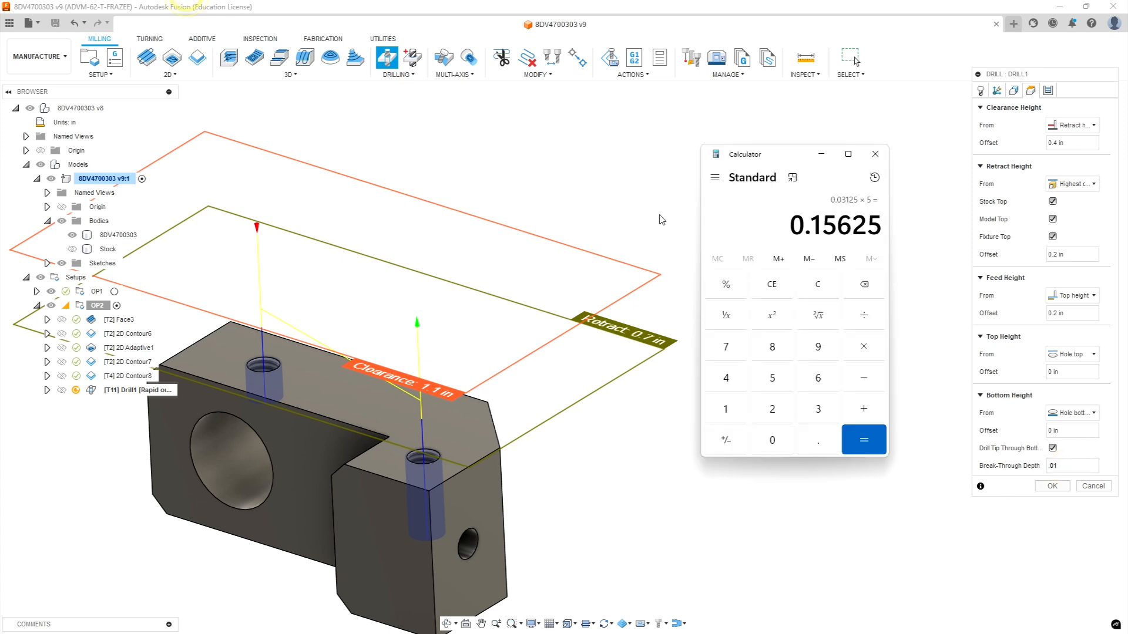
right_click(762, 220)
left_click(779, 228)
left_click(1075, 467)
left_click_drag(1075, 467, 975, 455)
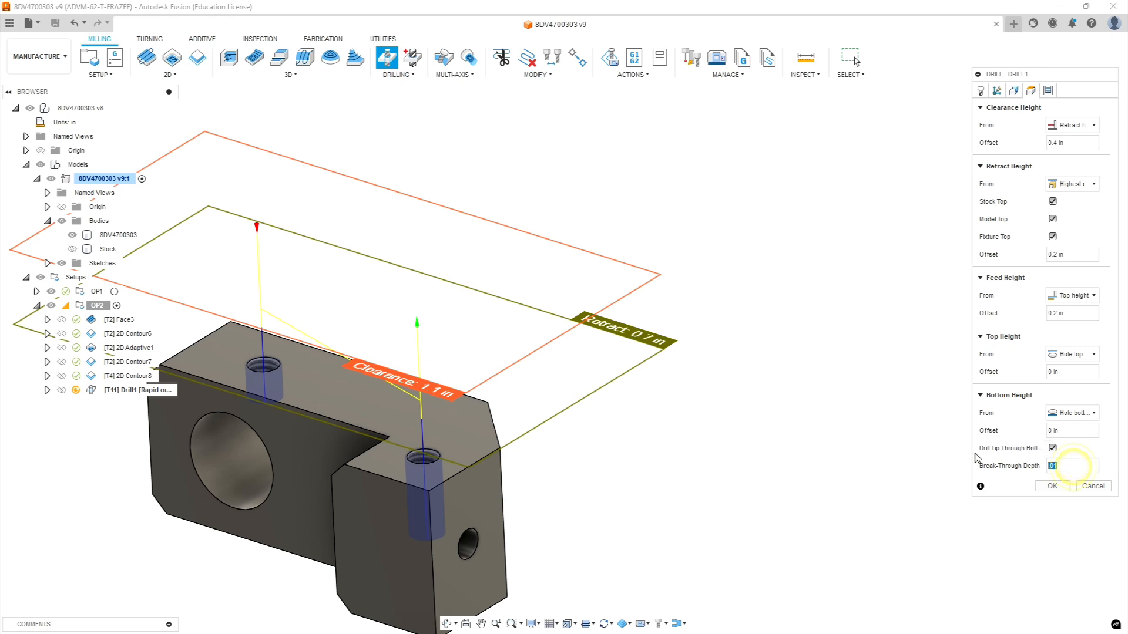
key("ctrl+v")
Examine from several angles how deep the previewed drill volumes reach in both holes and relative to the side cross hole.
middle_click_drag(639, 402, 579, 372, "shift")
scroll(307, 524, "up", 10)
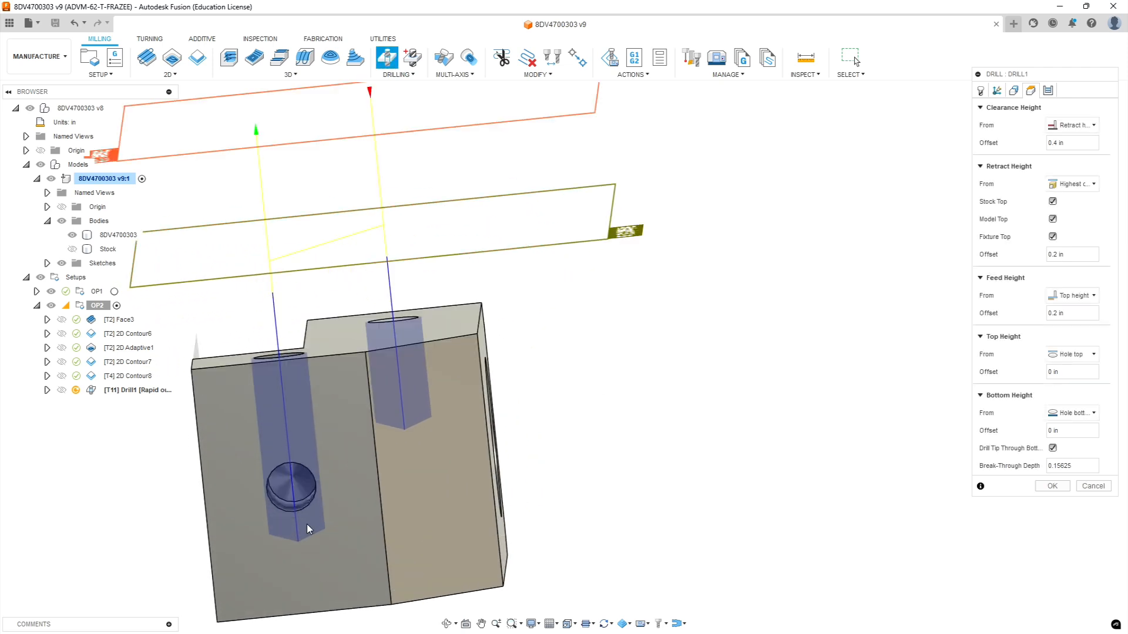
middle_click_drag(347, 540, 379, 517, "shift")
scroll(388, 530, "down", 10)
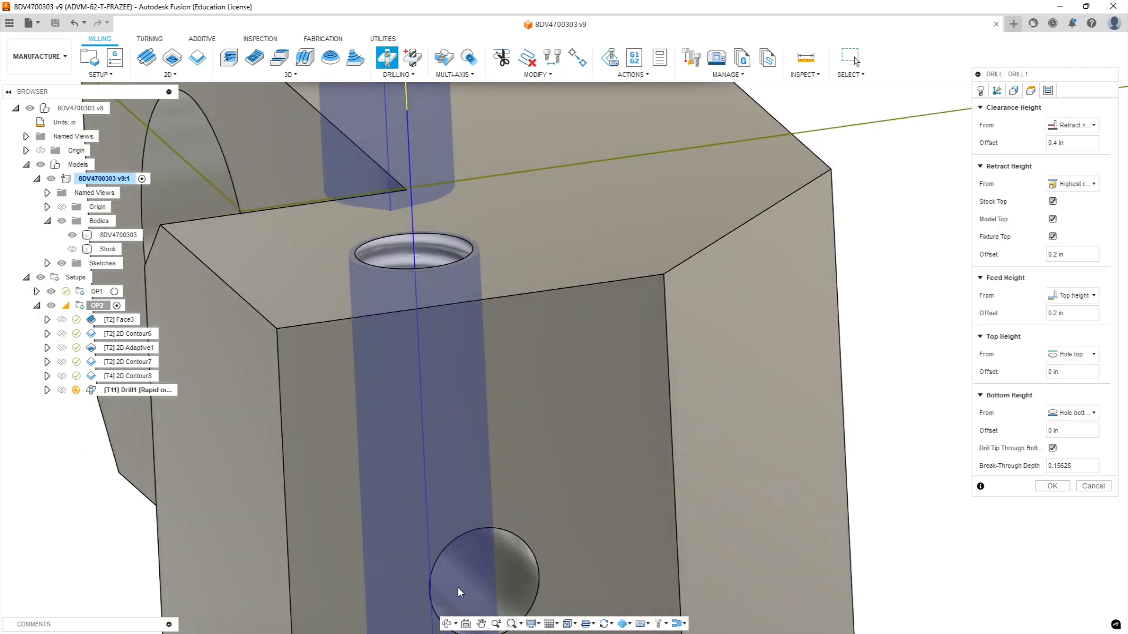
scroll(481, 601, "up", 4)
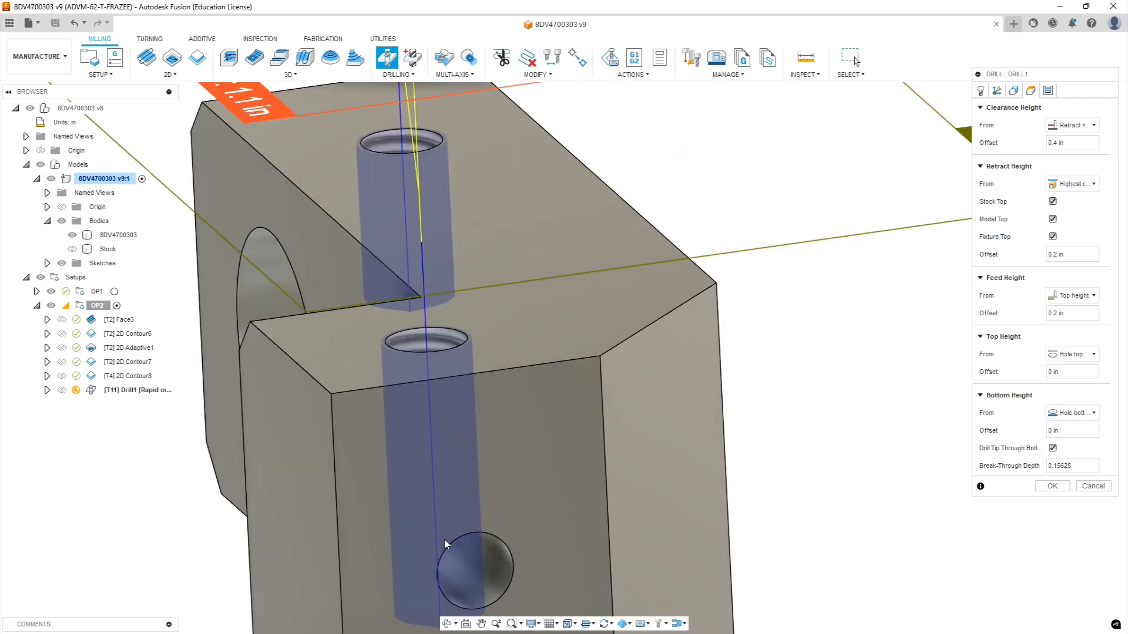
scroll(604, 581, "down", 8)
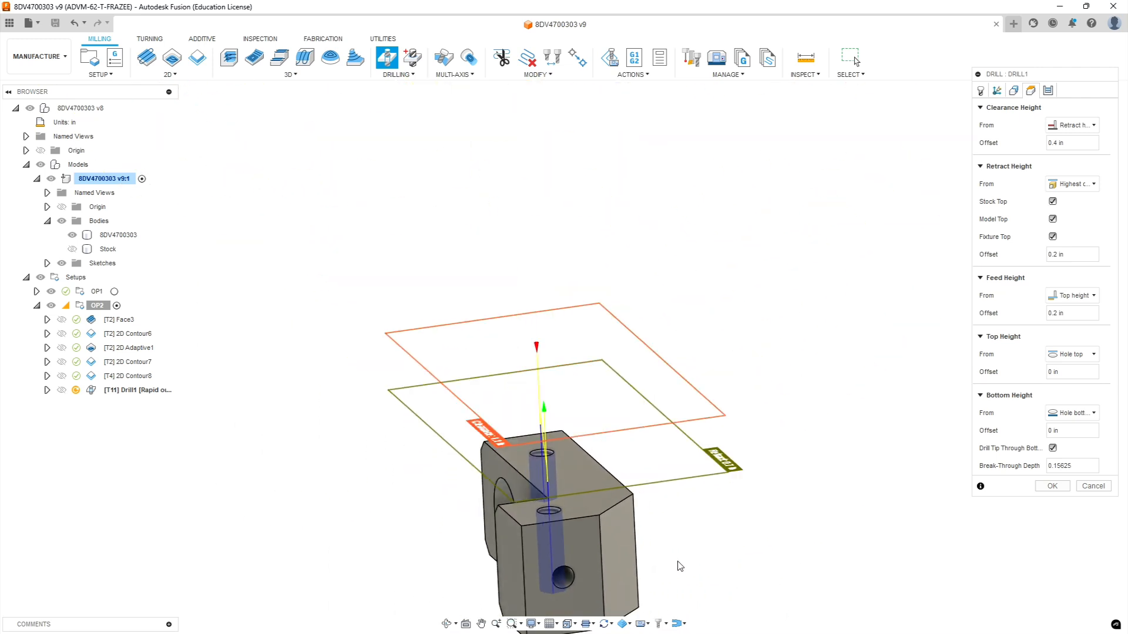
middle_click_drag(679, 566, 725, 574, "shift")
scroll(705, 571, "down", 4)
scroll(681, 584, "up", 5)
scroll(673, 558, "down", 6)
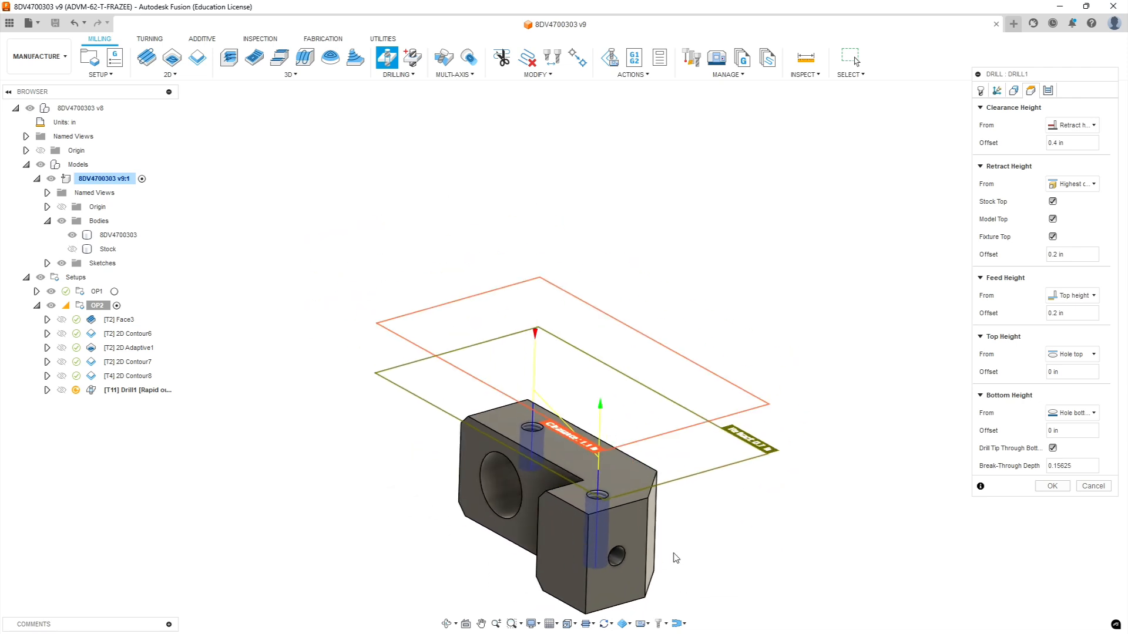
scroll(681, 593, "up", 5)
scroll(669, 526, "up", 4)
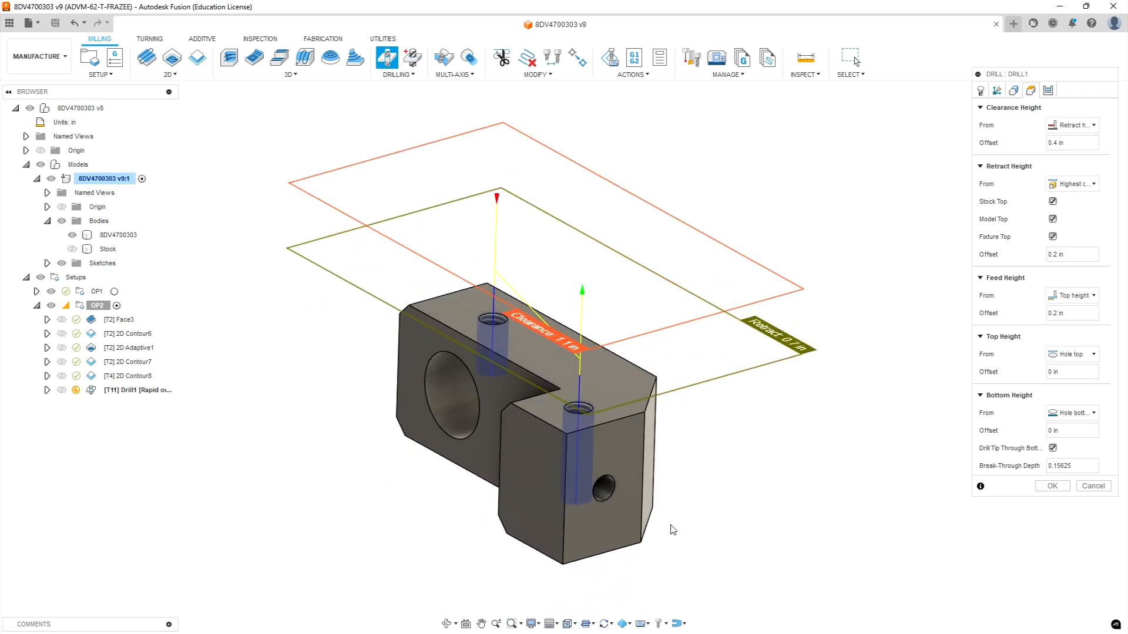
middle_click_drag(663, 516, 679, 572, "shift")
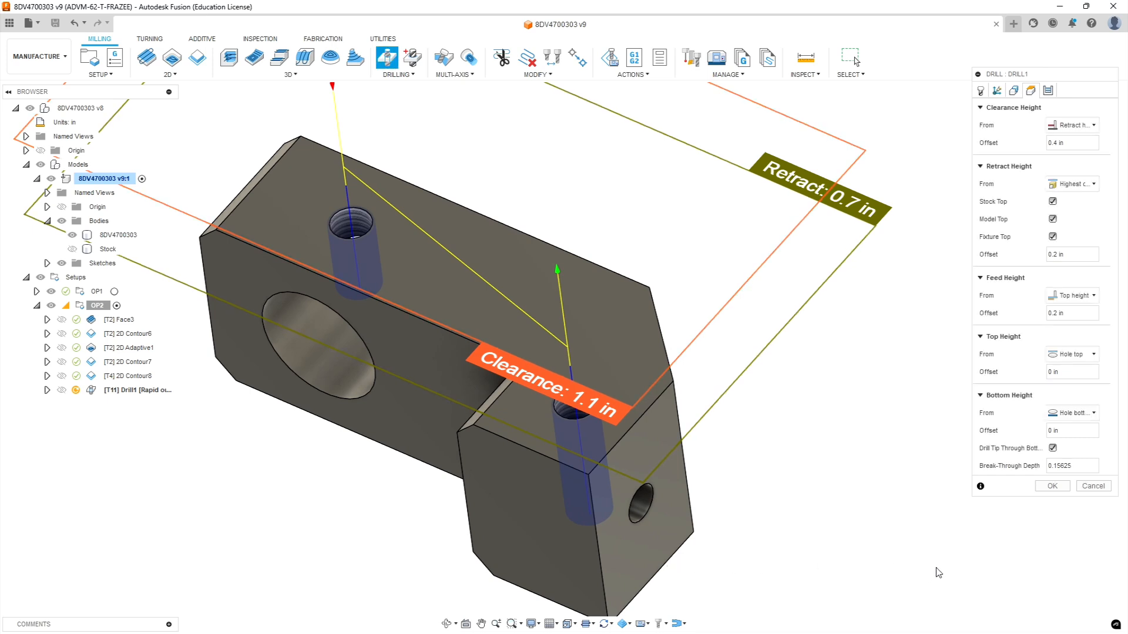
Set the drill operation's cycle type to Deep drilling - full retract.
left_click(1050, 92)
left_click(1043, 126)
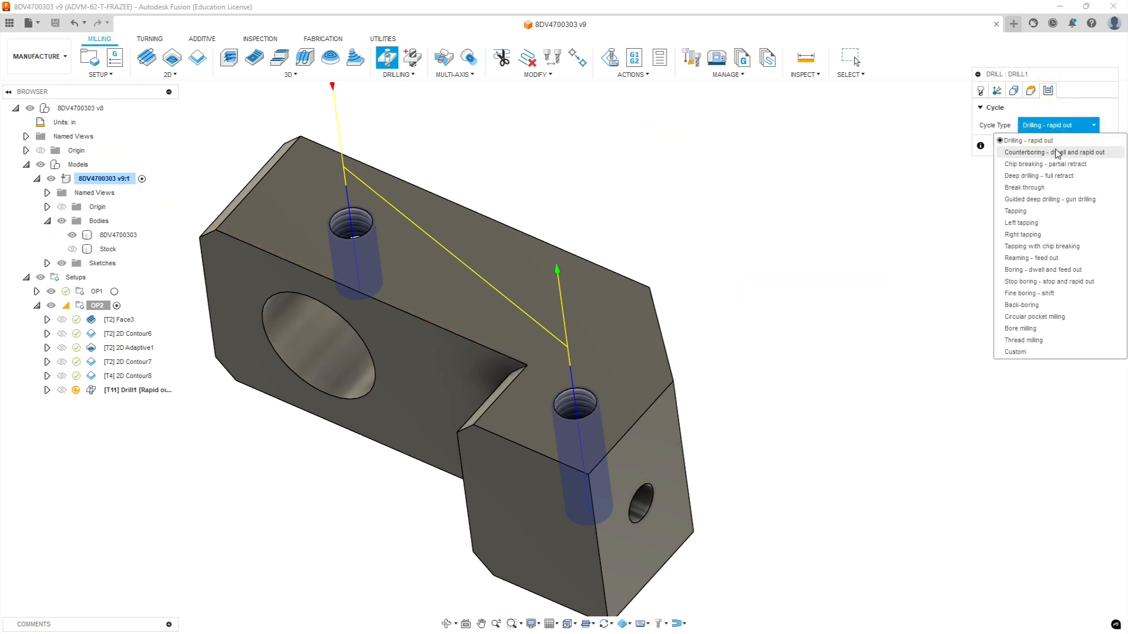
left_click(1054, 176)
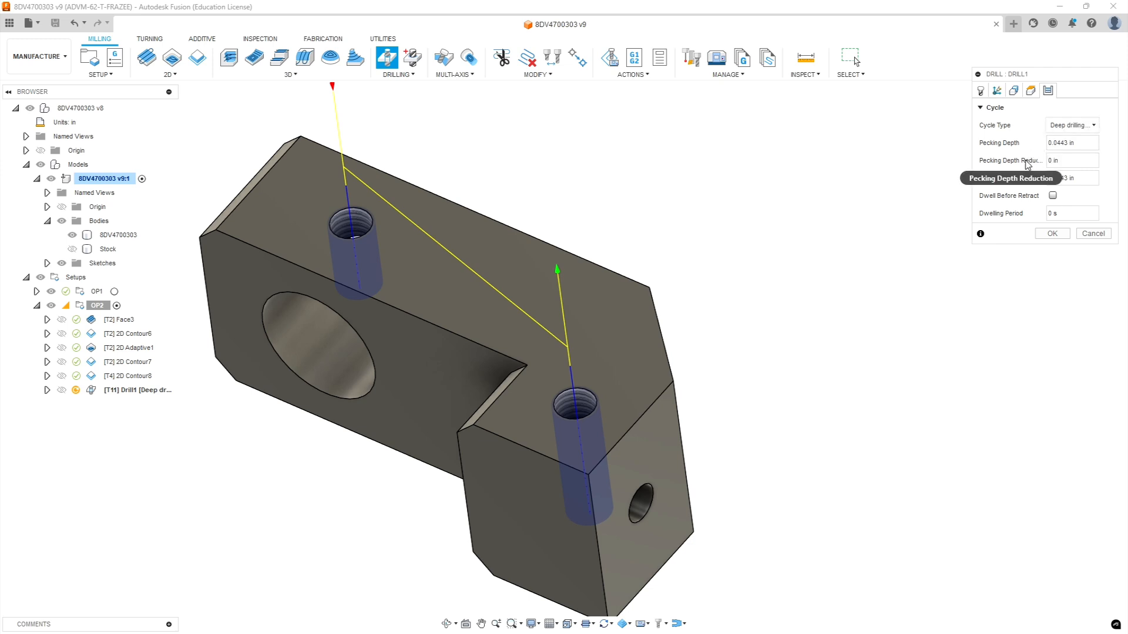
Set the drill operation's pecking depth to 0.06 in and accept the operation.
left_click(1082, 141)
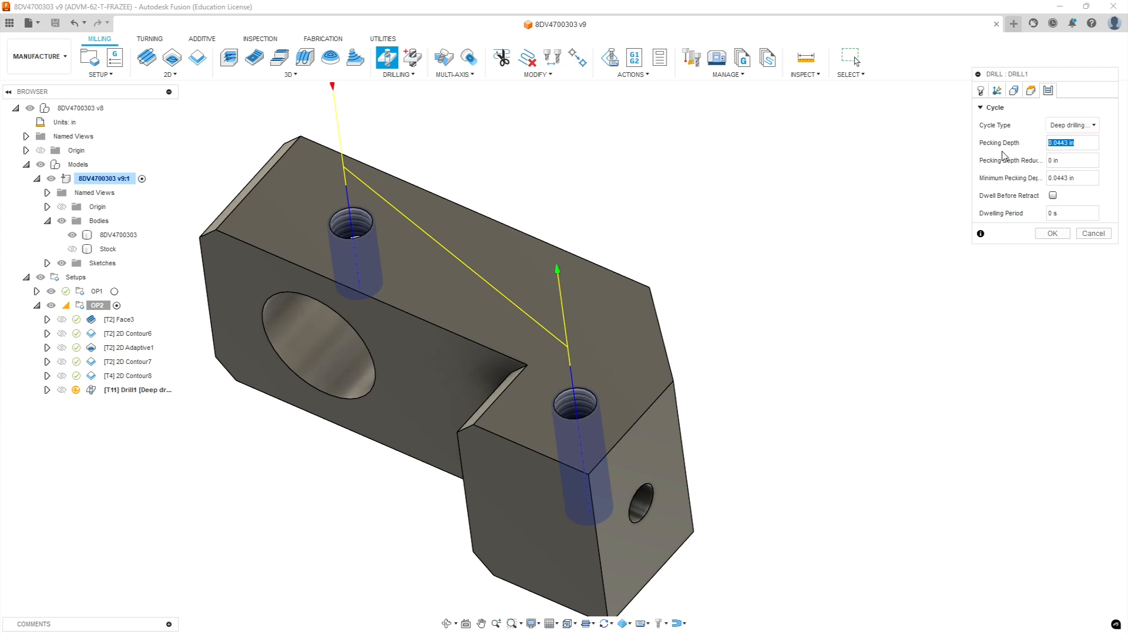
type(".06")
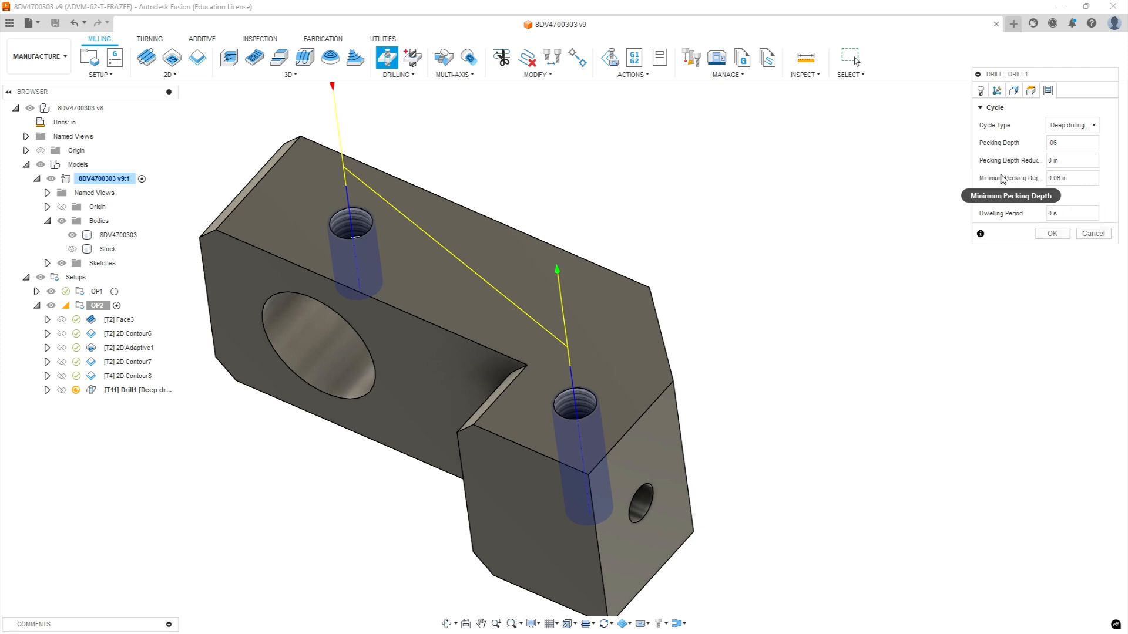
left_click(1052, 235)
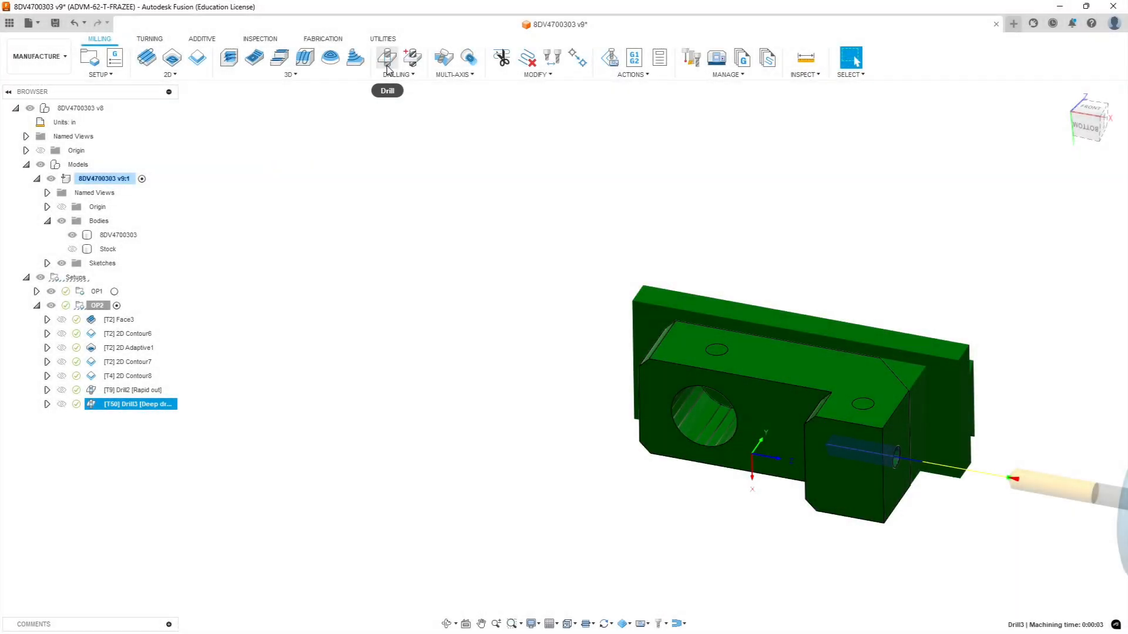
Start a new drill operation in OP2 with tool 14, the #10-32 UNC form tap from the Sierra_UMC_aluminum_2025_WIP library.
left_click(387, 57)
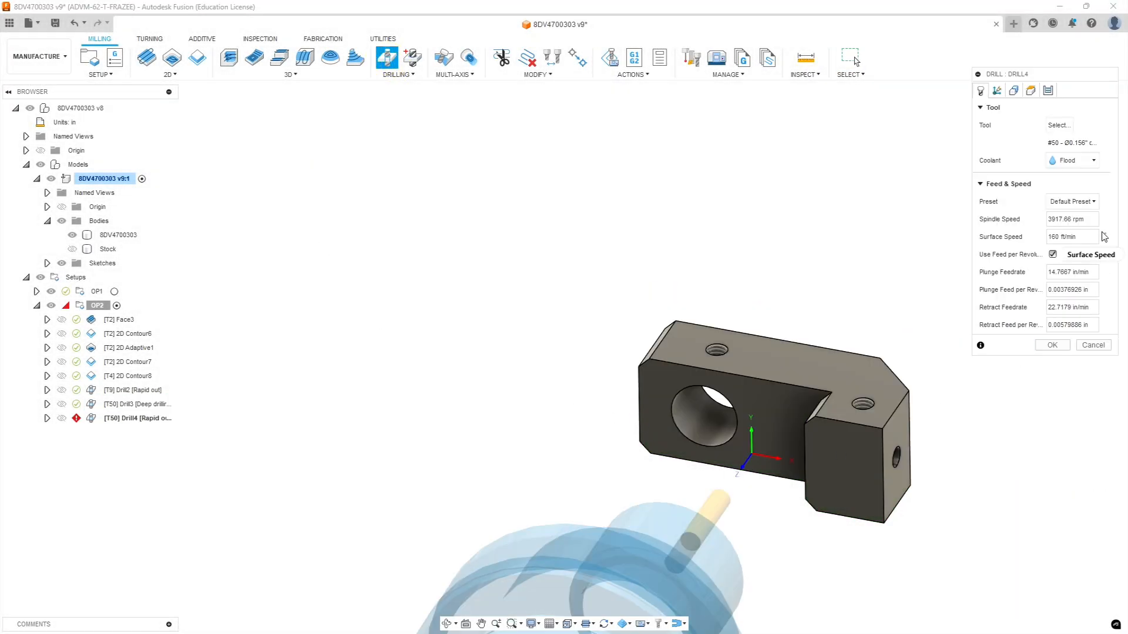
left_click(1060, 125)
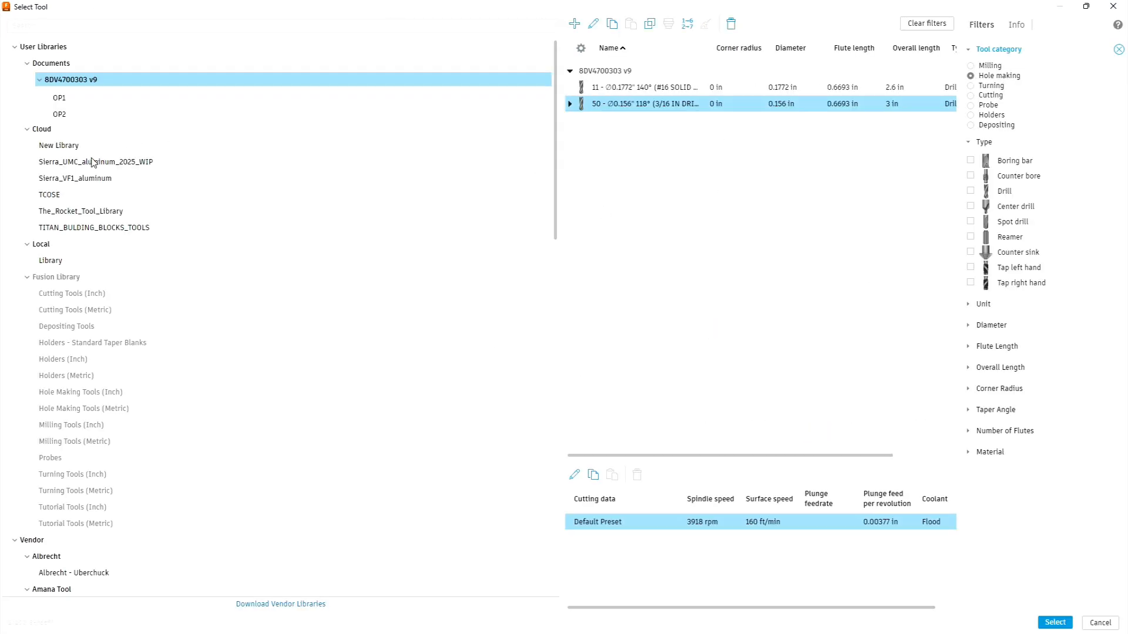
left_click(91, 165)
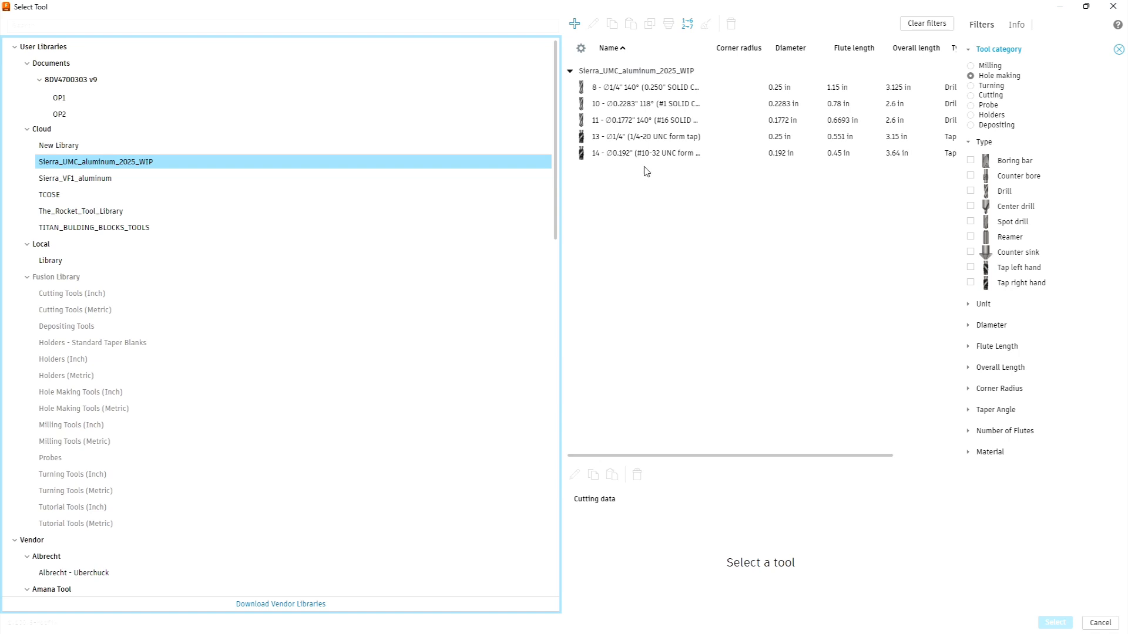
left_click(637, 152)
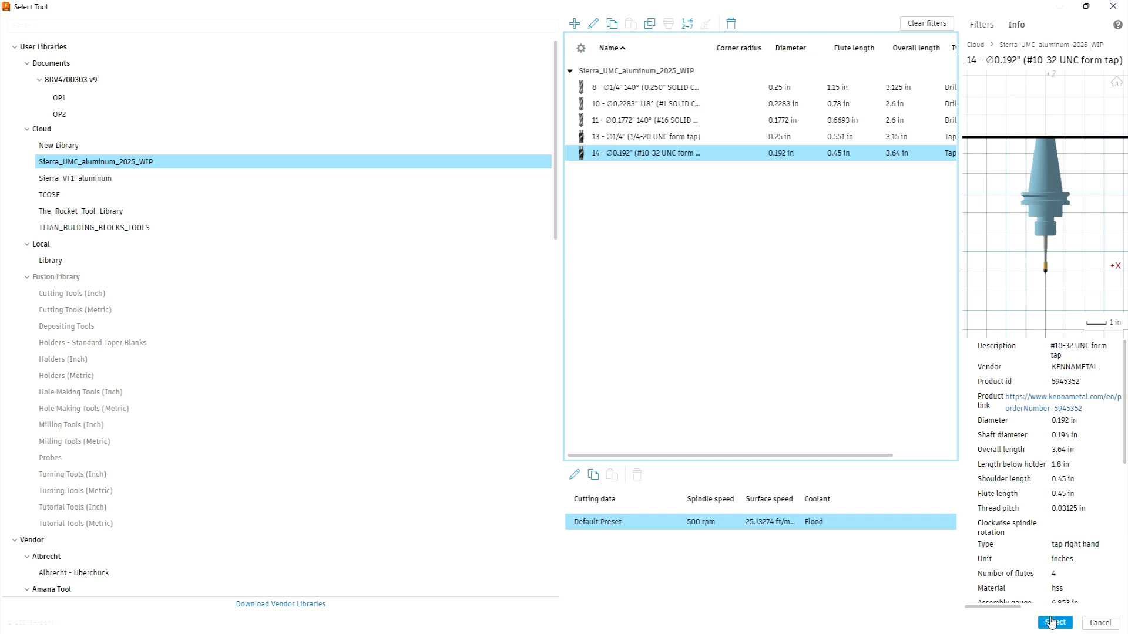
left_click(1054, 622)
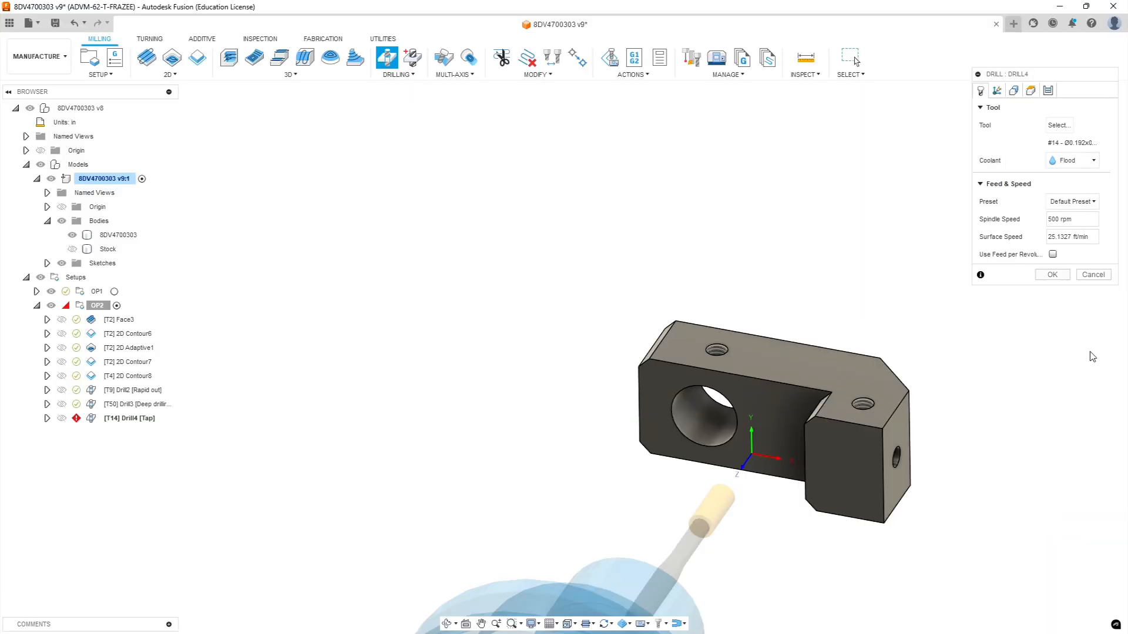
Enable tool orientation with Z normal to the face holding the two tapped holes and X along its long edge, flipped.
left_click(996, 90)
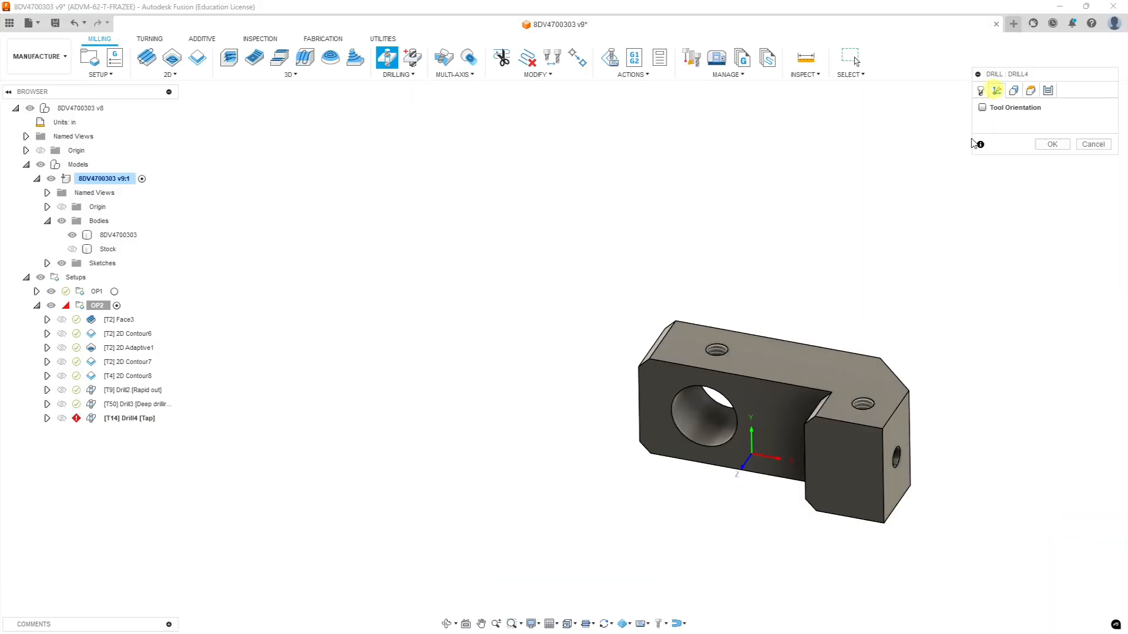
left_click(981, 107)
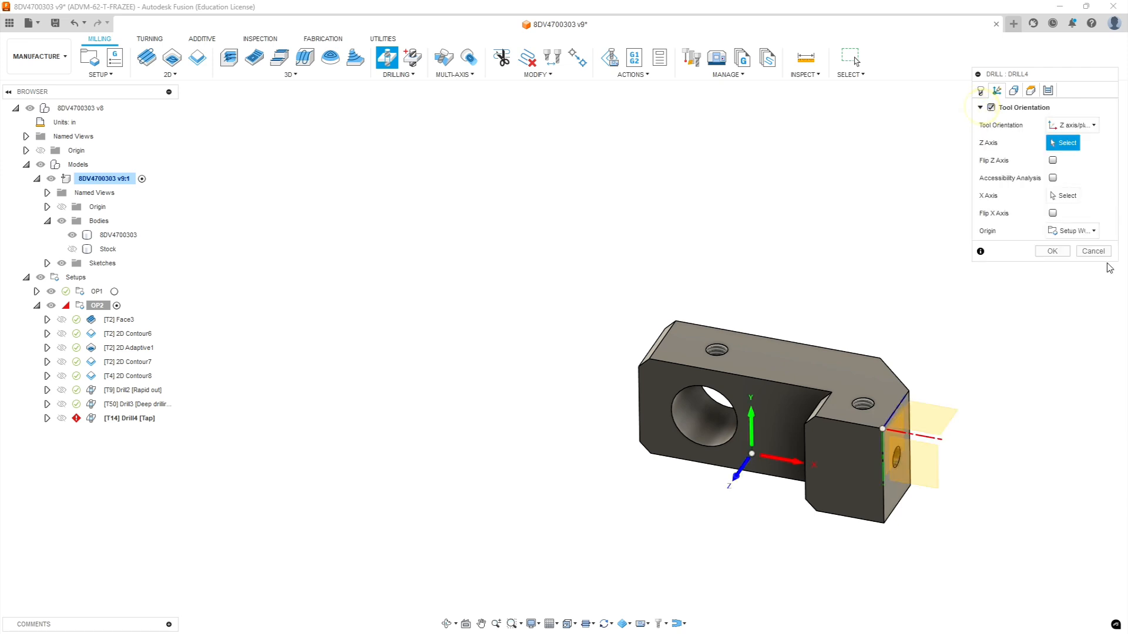
left_click(803, 360)
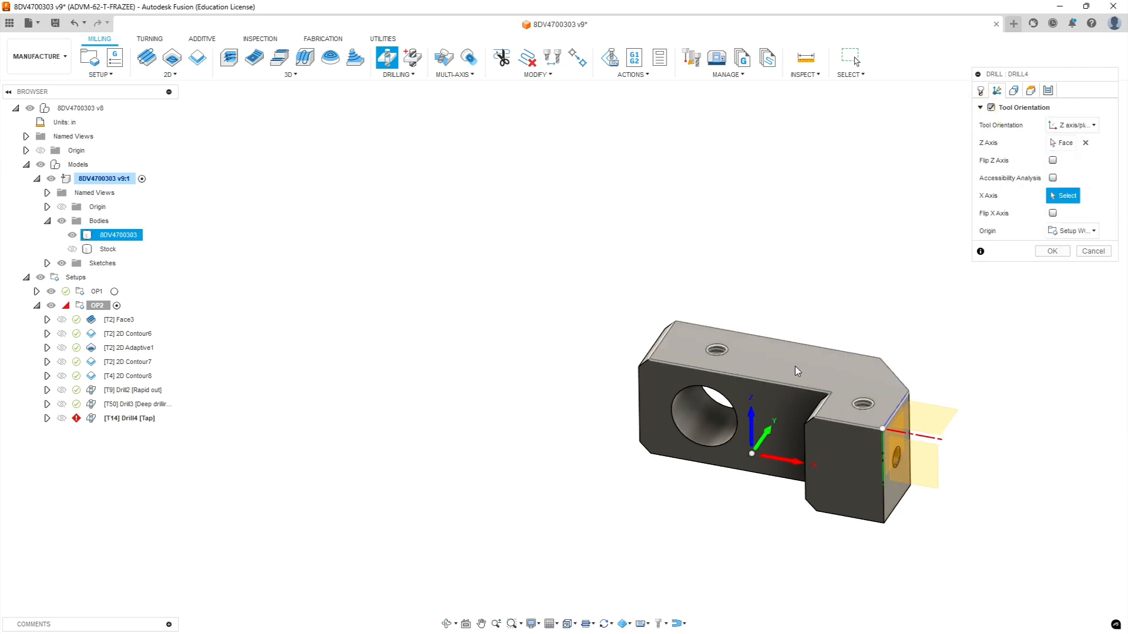
left_click(659, 363)
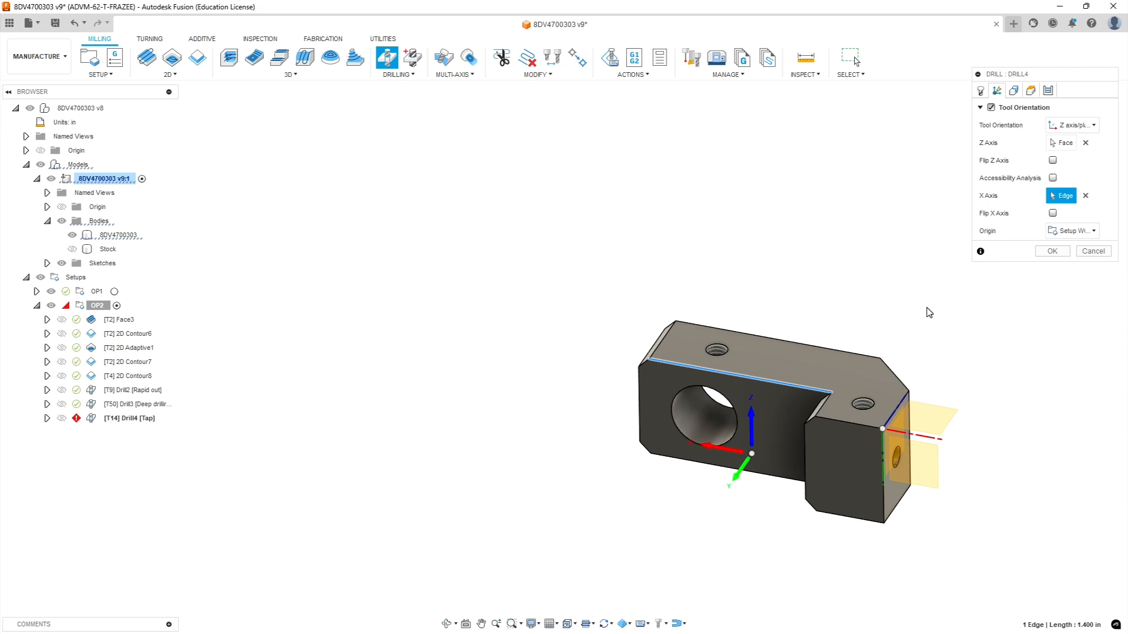
left_click(1052, 213)
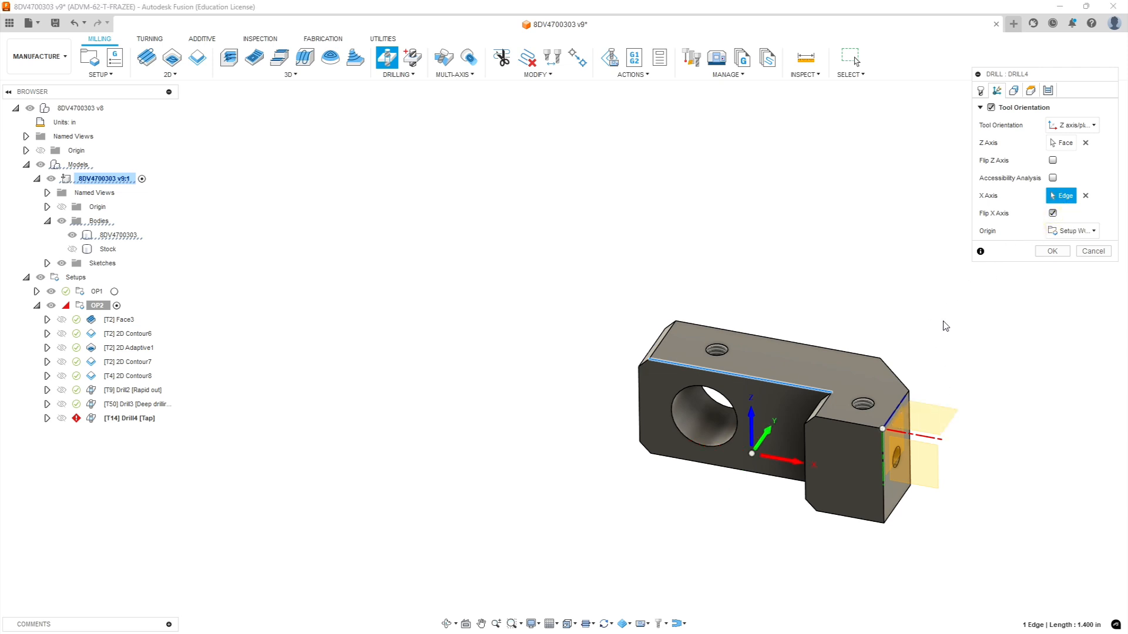
Select the faces of the two 10-32 tapped holes as the tapping operation's geometry.
left_click(1012, 92)
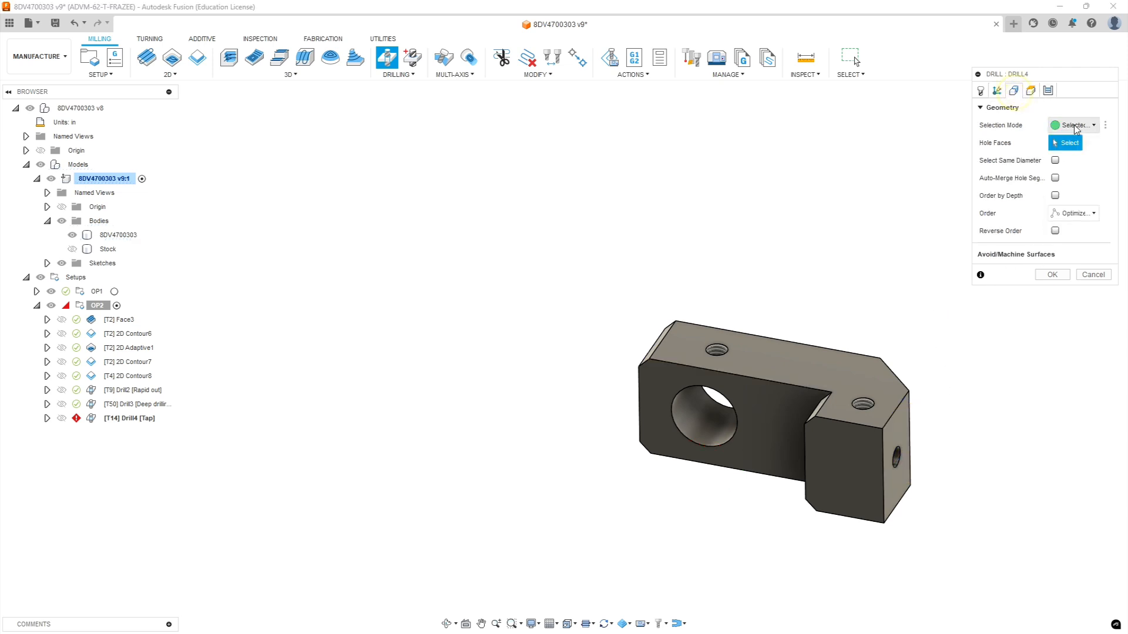
left_click(723, 354)
left_click(863, 405)
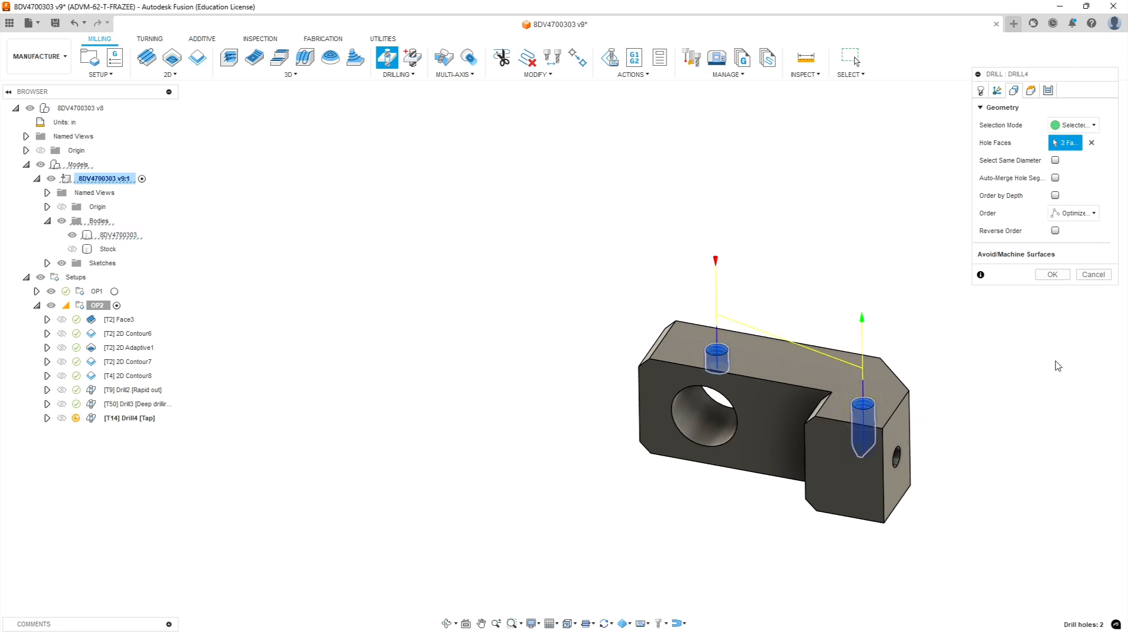
Open the tapping operation's bottom height offset for editing, switch to Calculator and compute 1/32 multiplied by 4.
left_click(1030, 90)
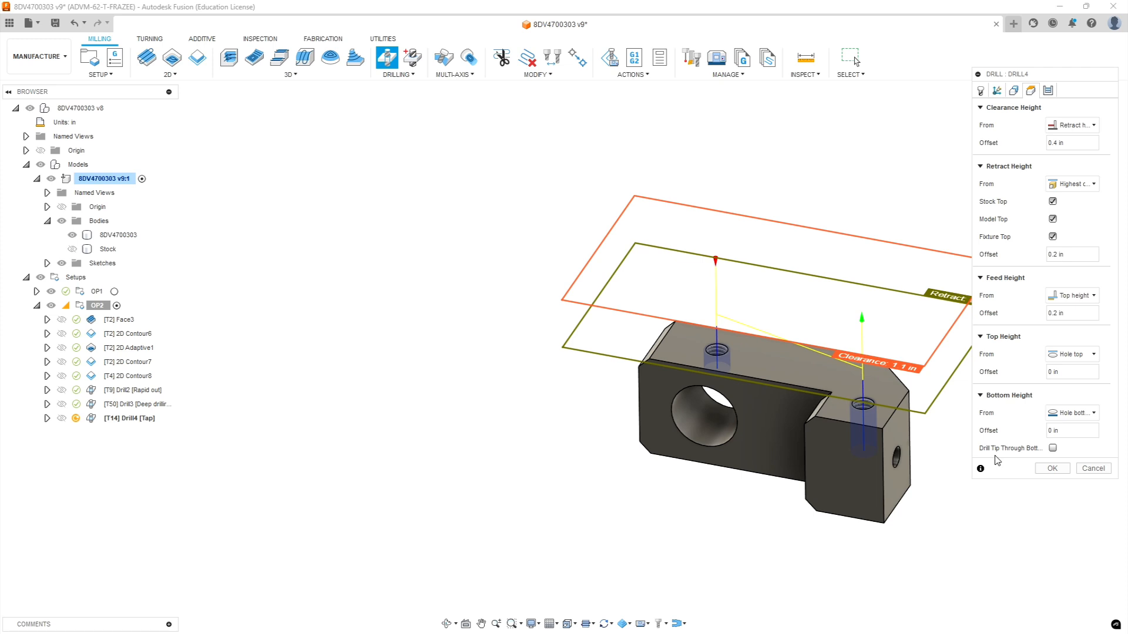
left_click(1061, 430)
key("alt+Tab")
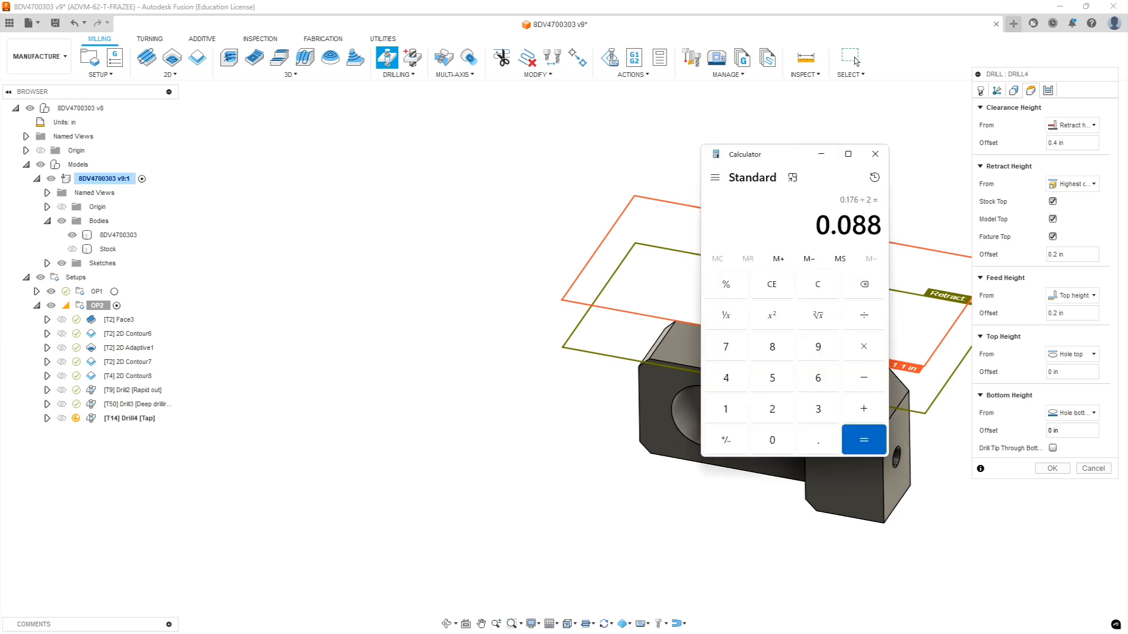
left_click(773, 286)
type("1/32")
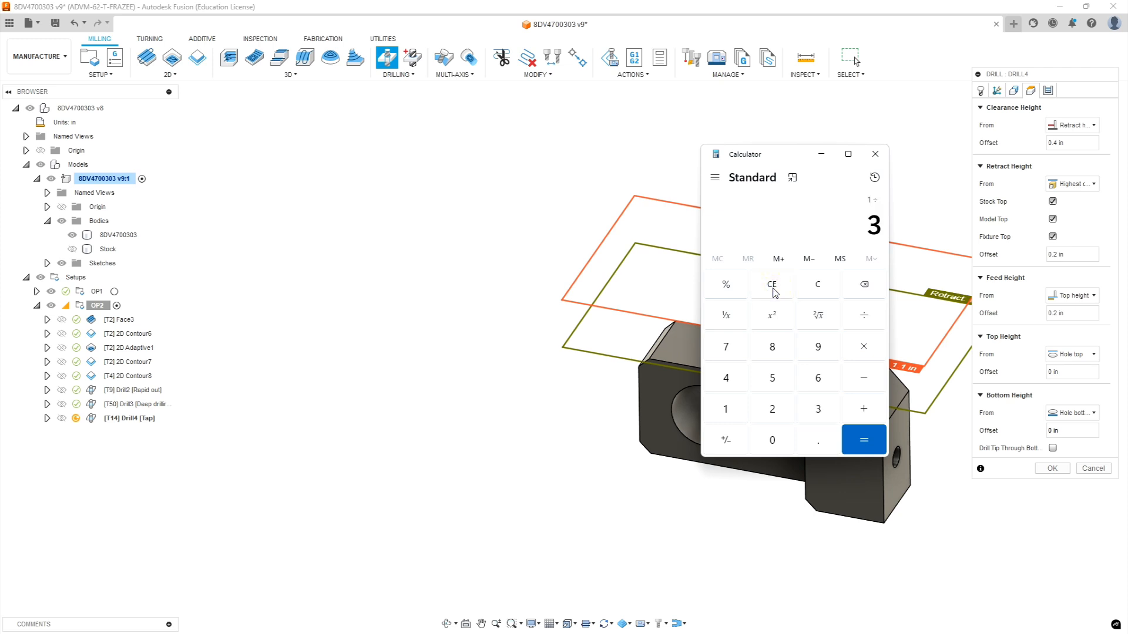
key("Return")
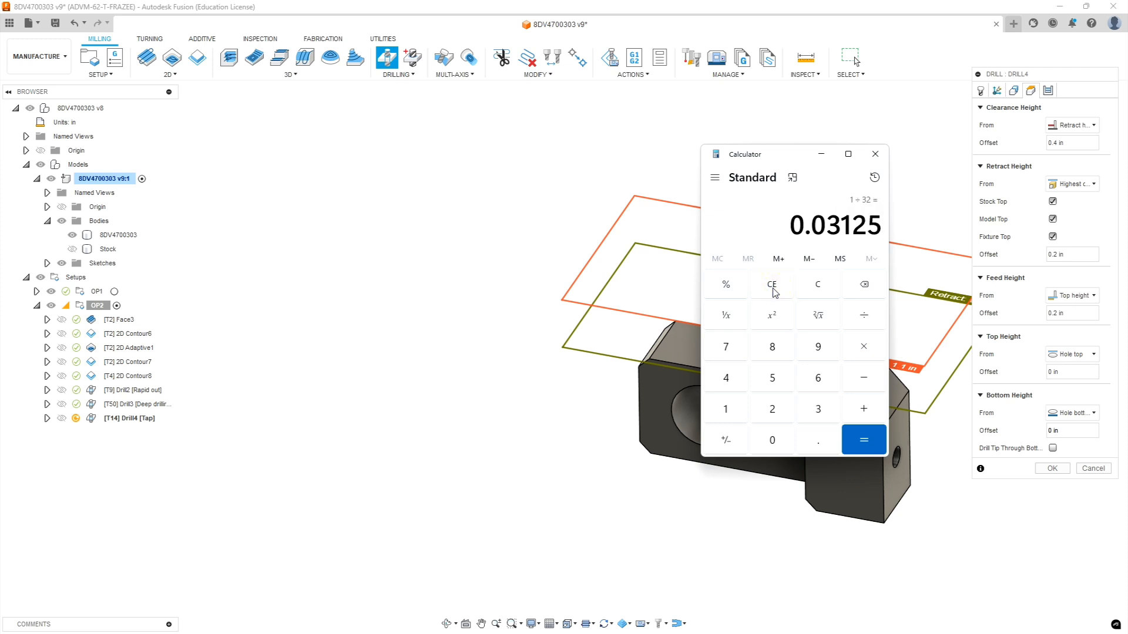
type("*4")
key("Return")
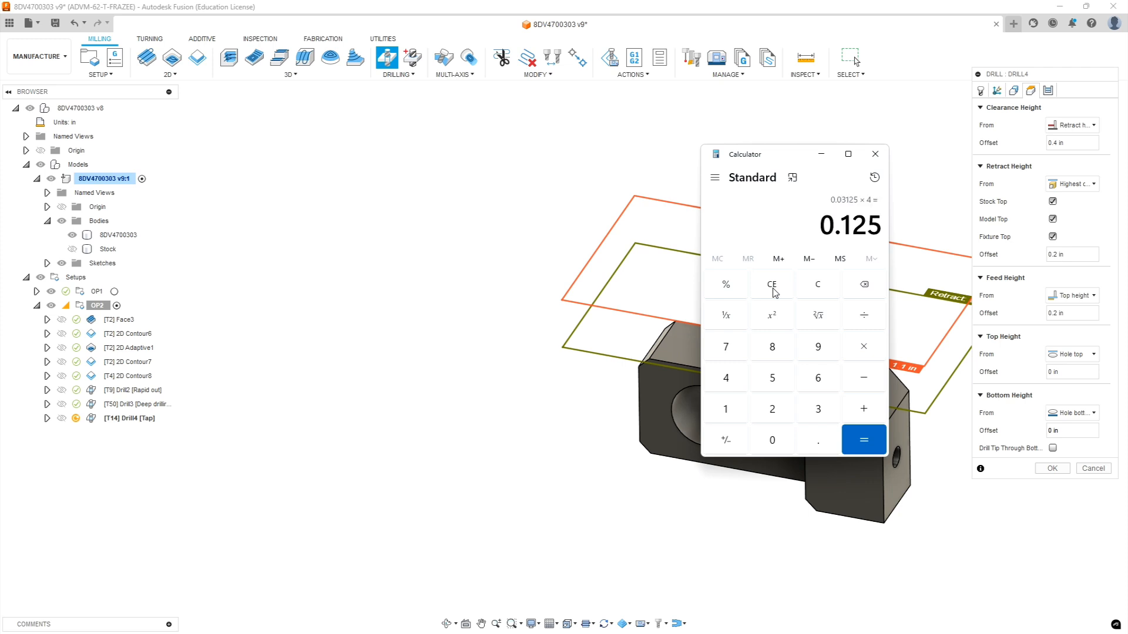
Set the bottom height offset to -0.125 in, accept the operation with the Tapping cycle and inspect its toolpath.
left_click(1073, 432)
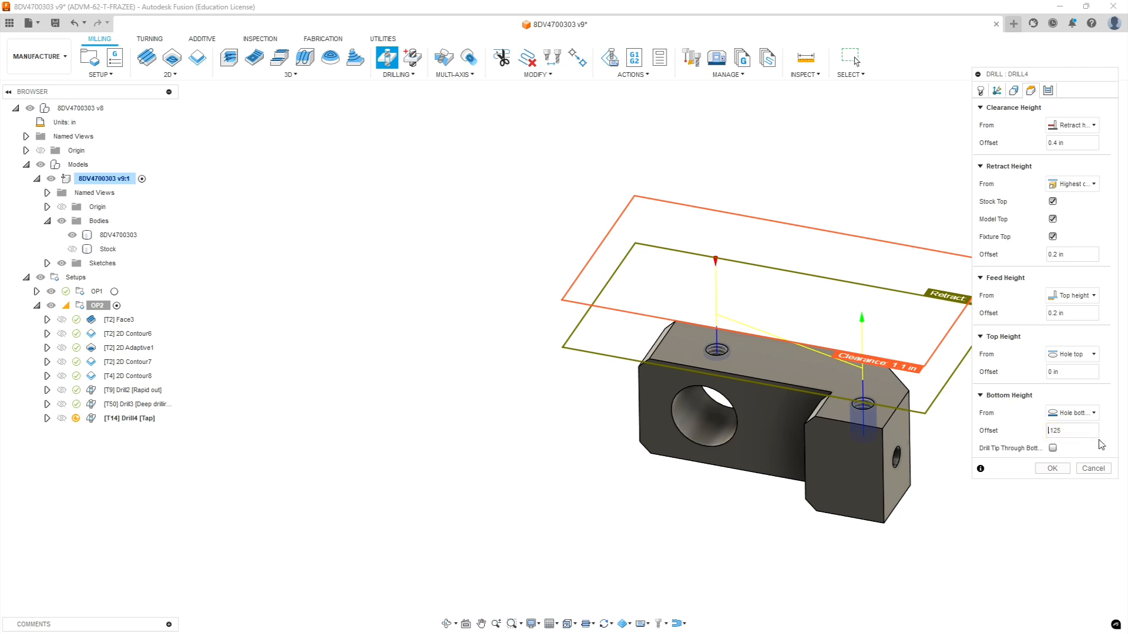
mouse_move(868, 439)
middle_mouse_down("shift")
mouse_move(810, 435)
mouse_move(848, 419)
mouse_move(888, 423)
mouse_move(886, 438)
middle_mouse_up("shift")
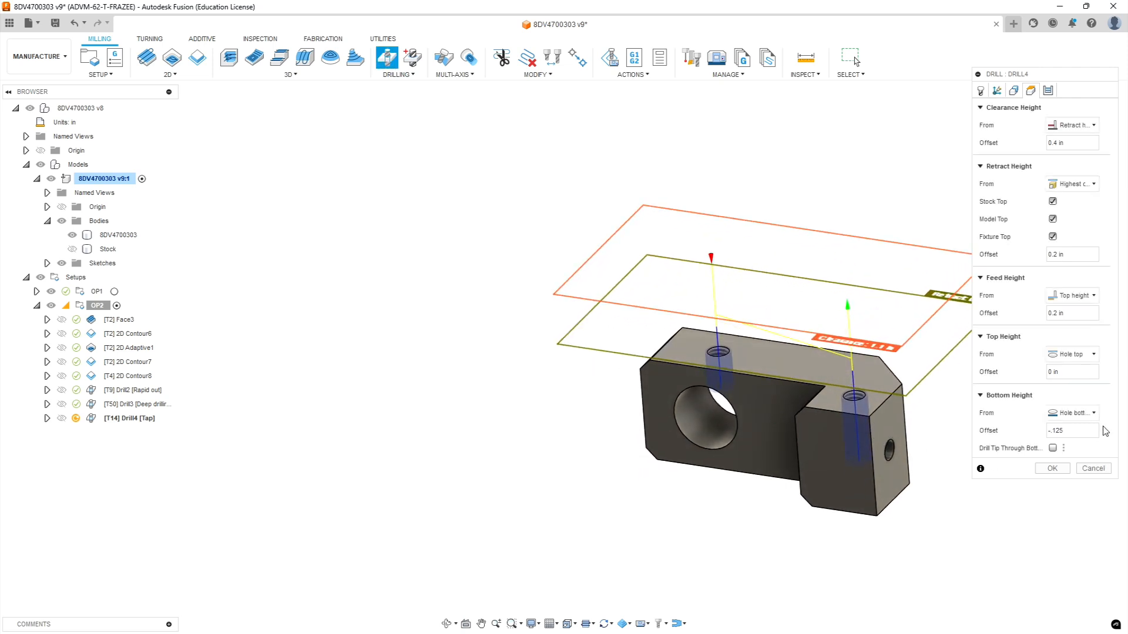
left_click(1048, 91)
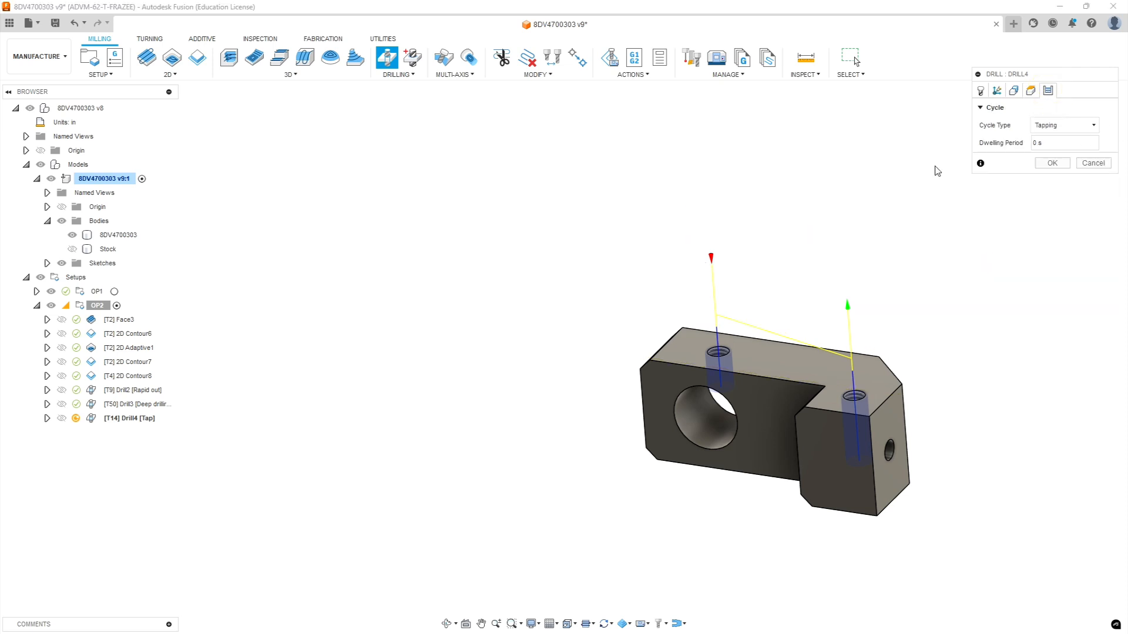
left_click(1049, 166)
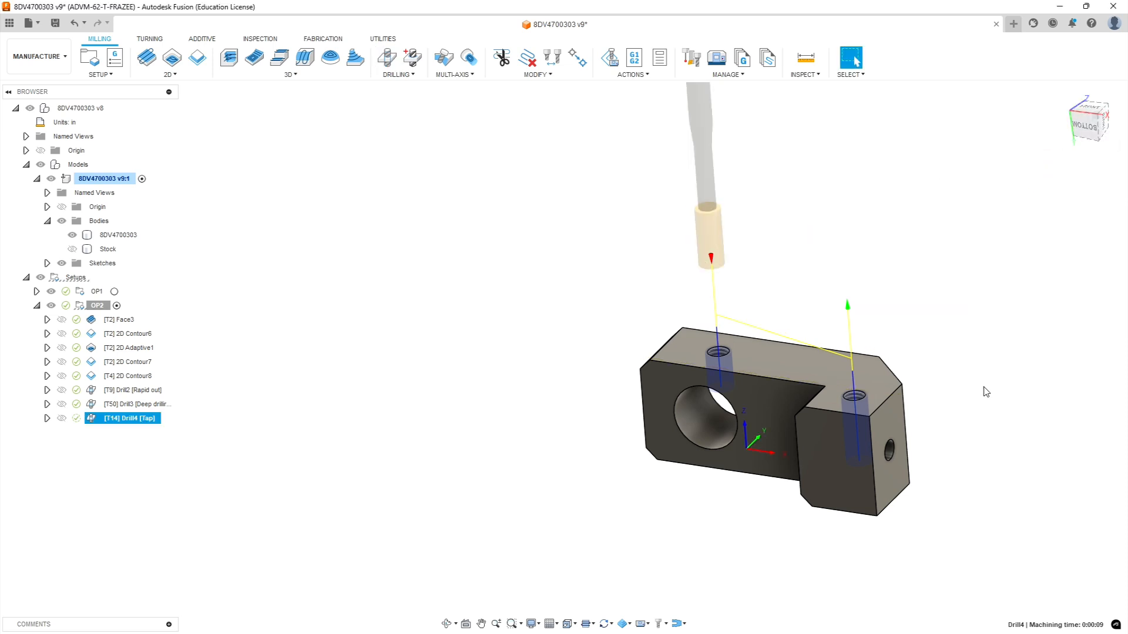
mouse_move(990, 393)
middle_mouse_down("shift")
mouse_move(1020, 352)
mouse_move(981, 360)
mouse_move(987, 395)
mouse_move(978, 392)
middle_mouse_up("shift")
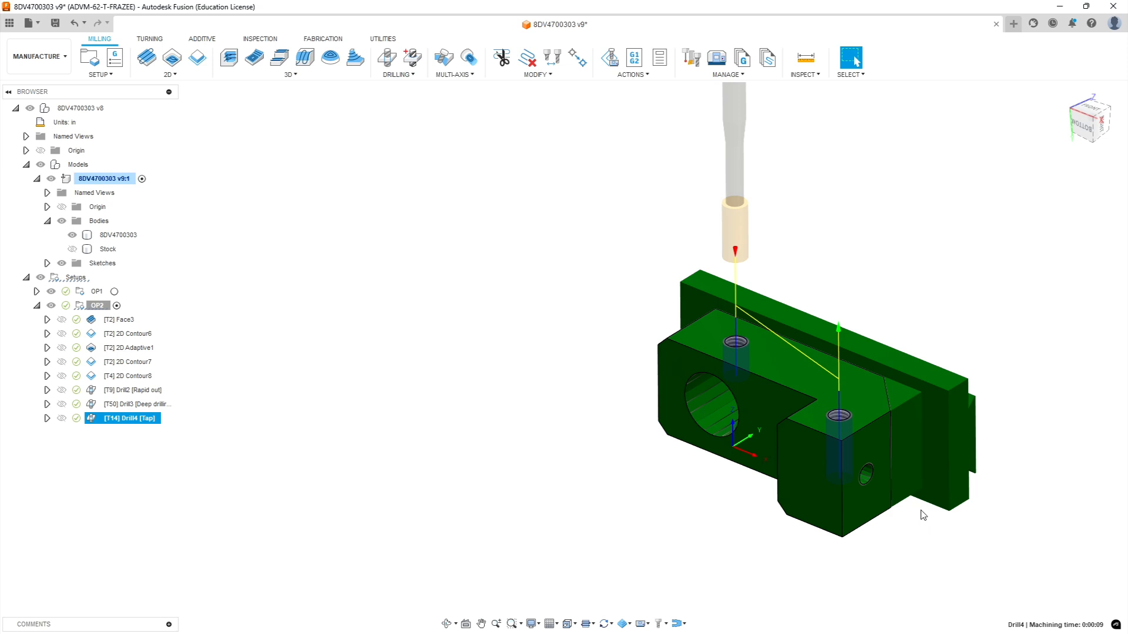
middle_click_drag(928, 561, 880, 470, "shift")
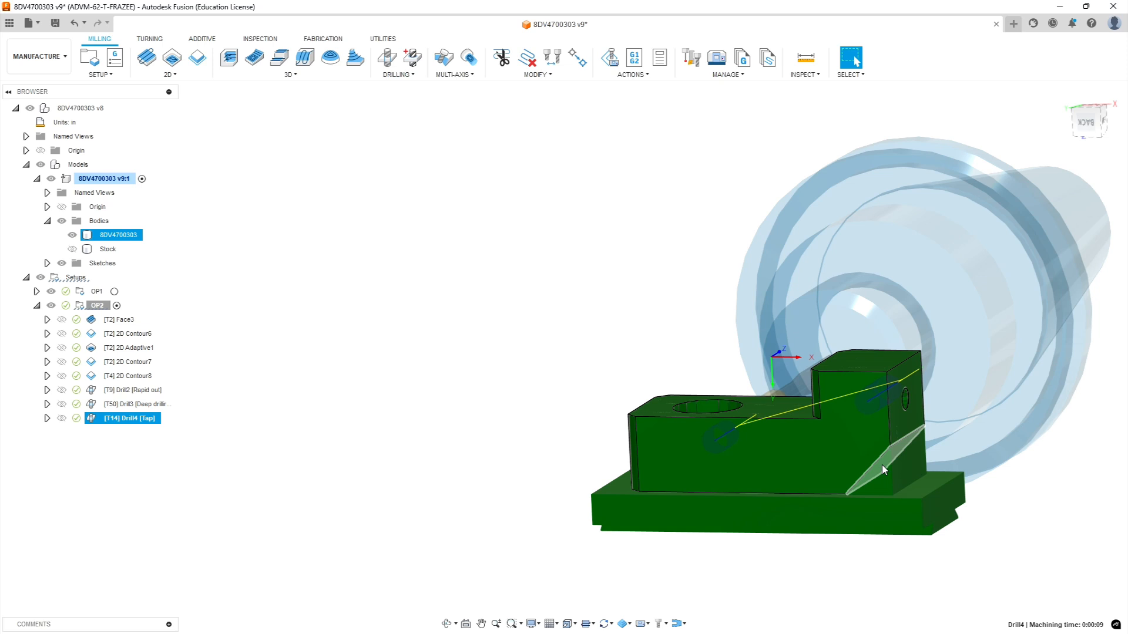
left_click(818, 597)
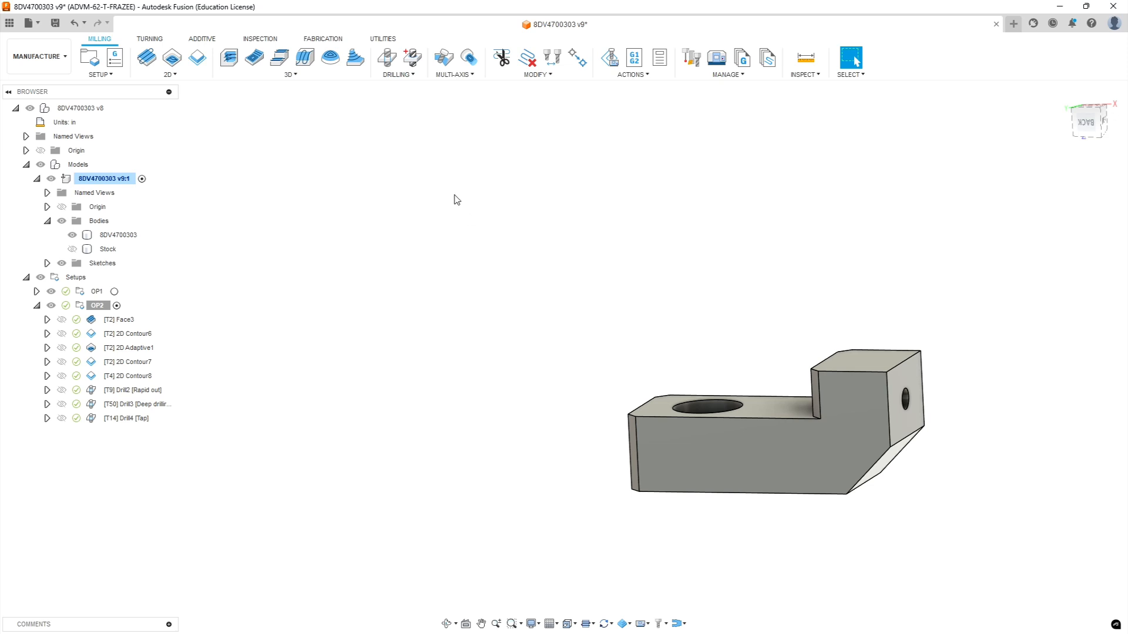
left_click(175, 74)
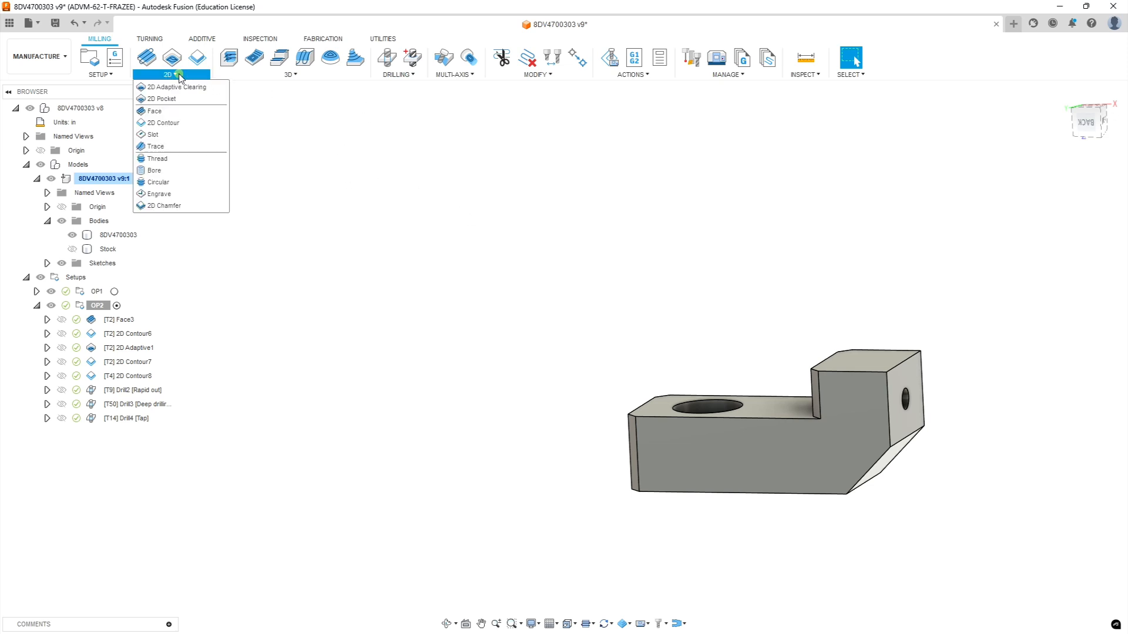
left_click(168, 125)
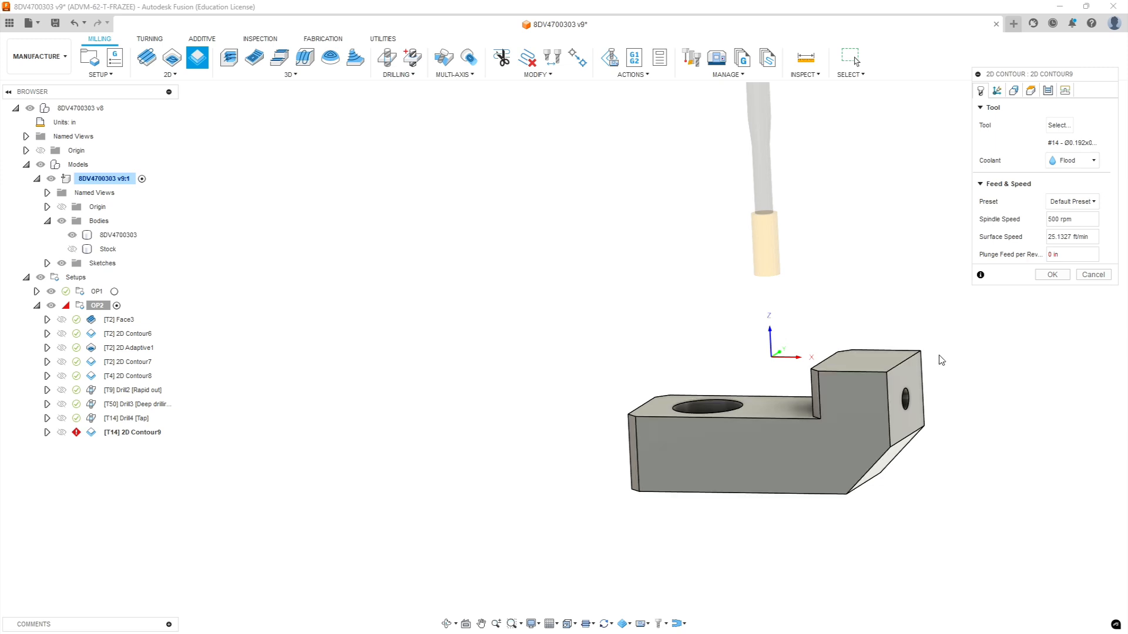
left_click(1059, 125)
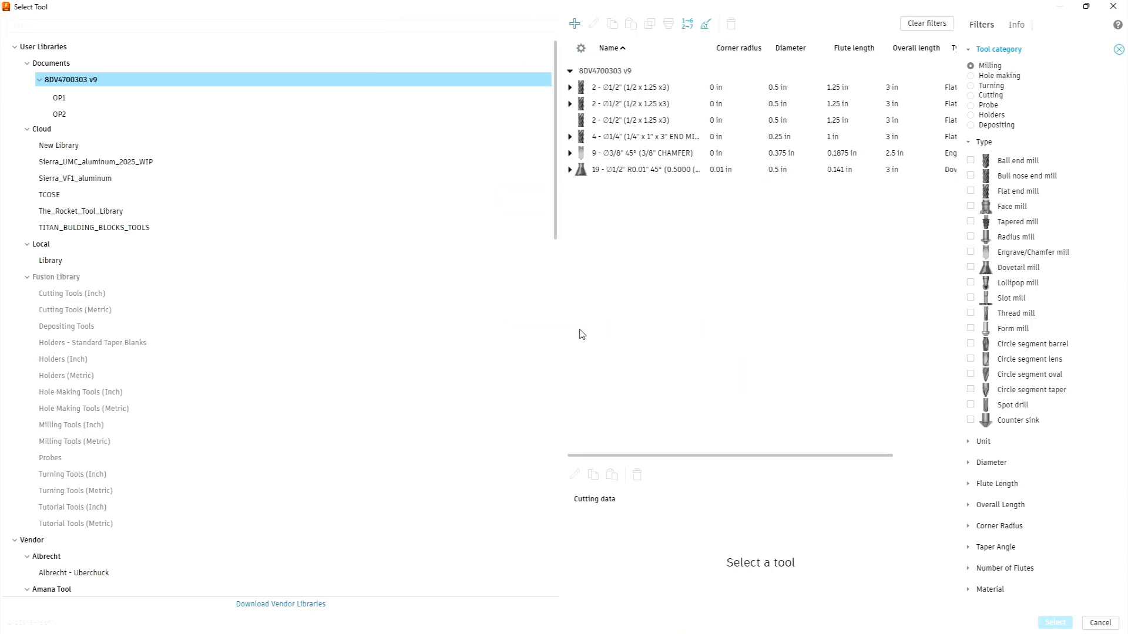
left_click(649, 137)
left_click(1054, 622)
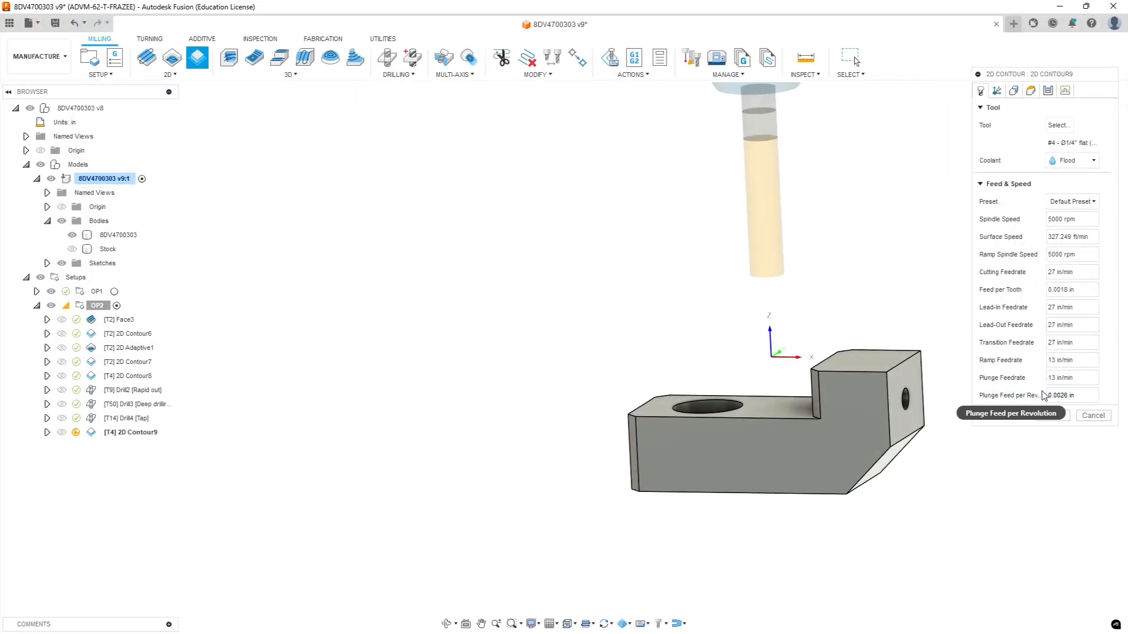
left_click(997, 91)
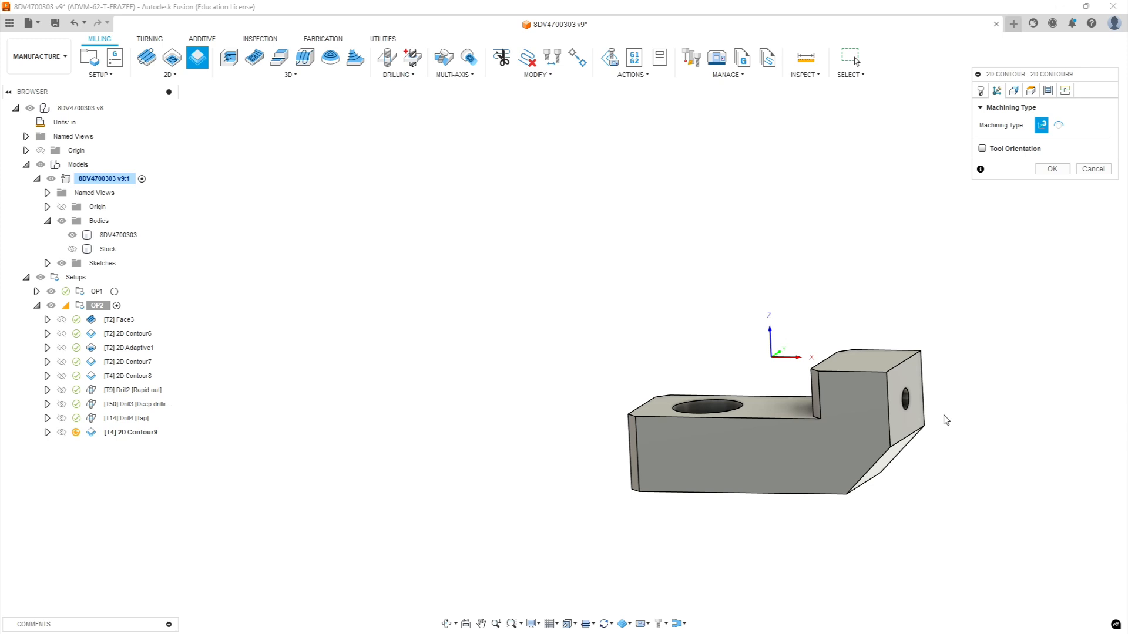
left_click(982, 149)
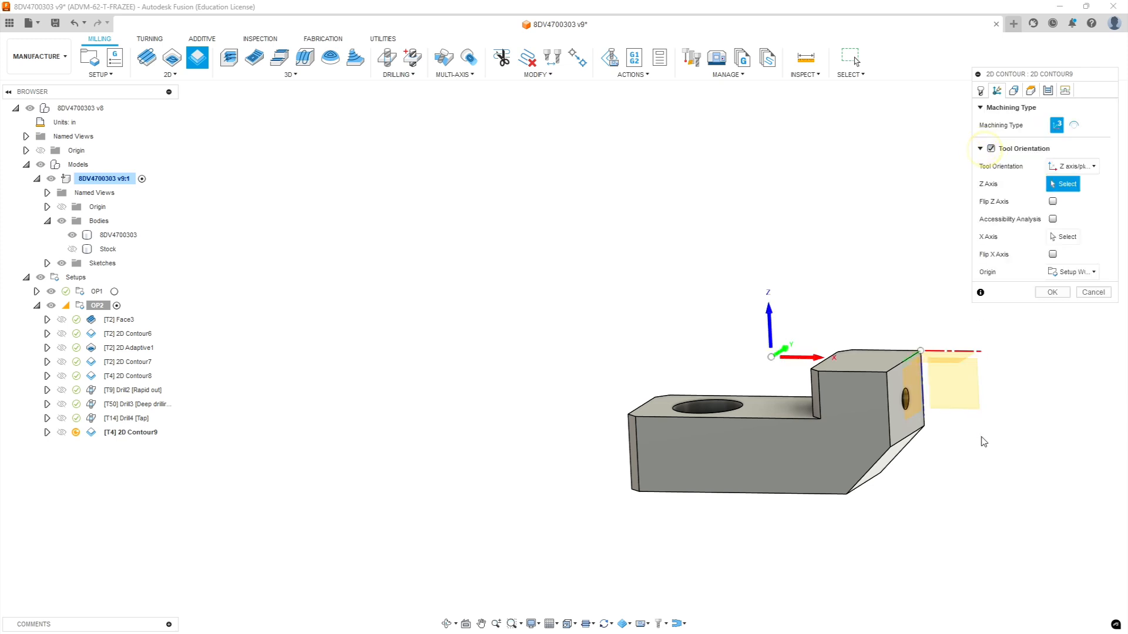
mouse_move(989, 500)
middle_mouse_down("shift")
mouse_move(977, 471)
mouse_move(992, 456)
mouse_move(1041, 540)
mouse_move(987, 528)
mouse_move(989, 498)
mouse_move(959, 488)
mouse_move(964, 504)
mouse_move(989, 510)
middle_mouse_up("shift")
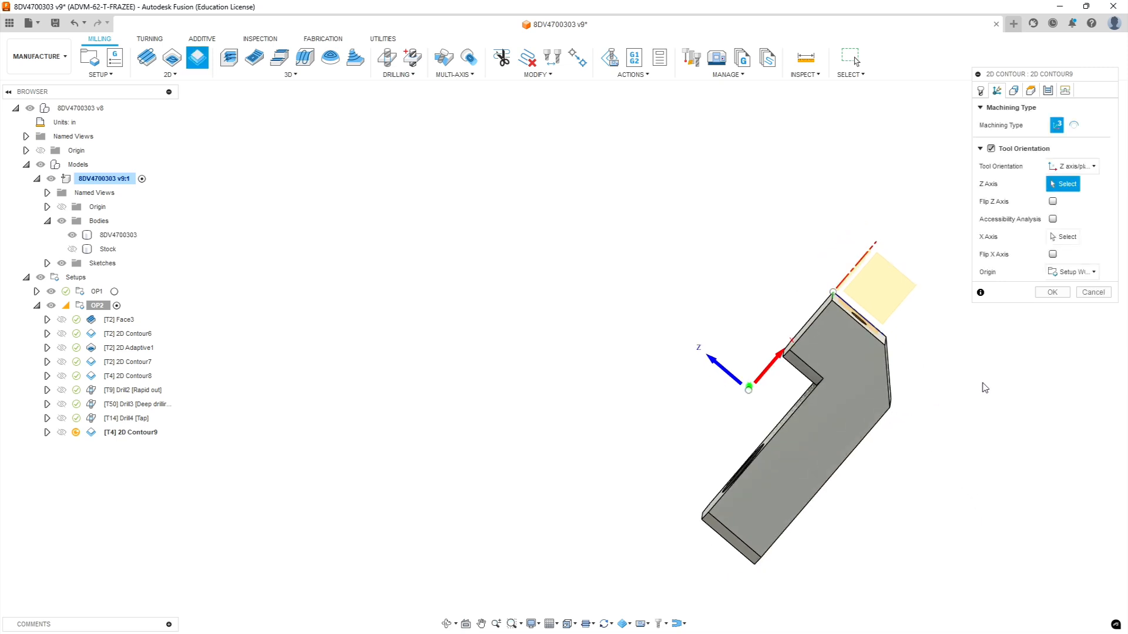
key("Escape")
middle_click_drag(943, 442, 923, 461, "shift")
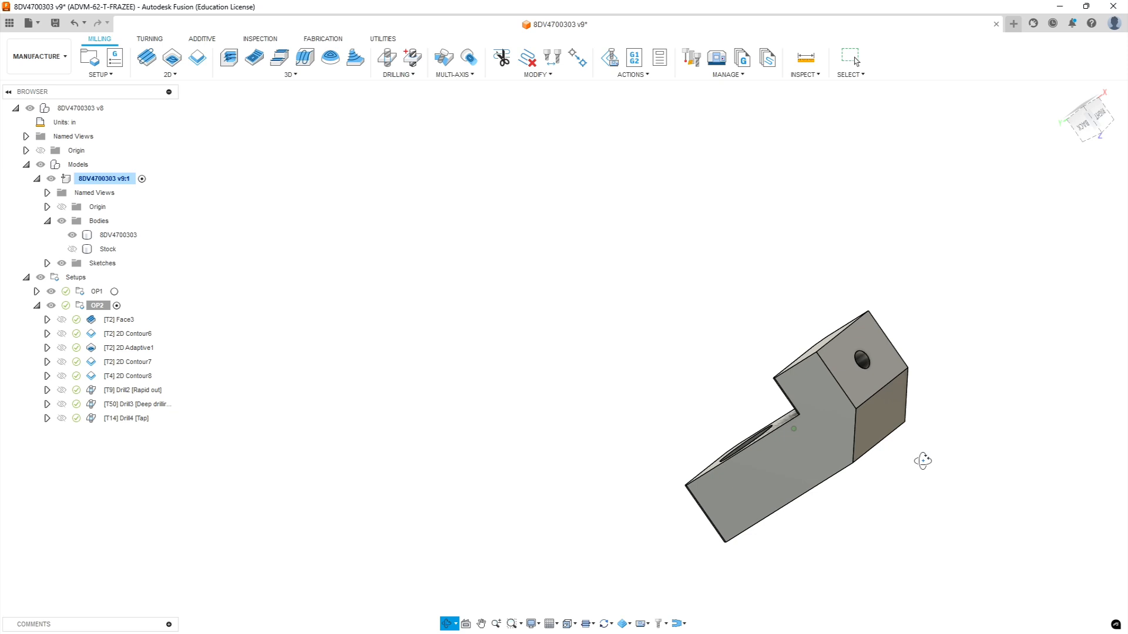
Add a 2D Contour operation to OP2 using tool #4, the 1/4" x 1" x 3" flat end mill.
middle_click_drag(923, 460, 931, 464, "shift")
key("Escape")
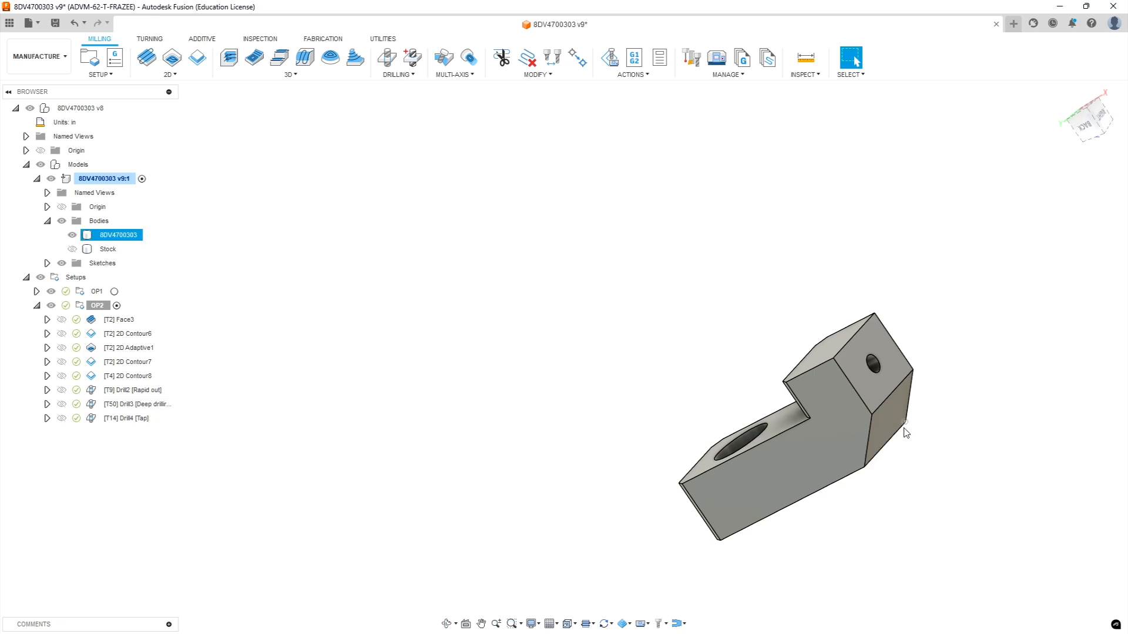
left_click(171, 74)
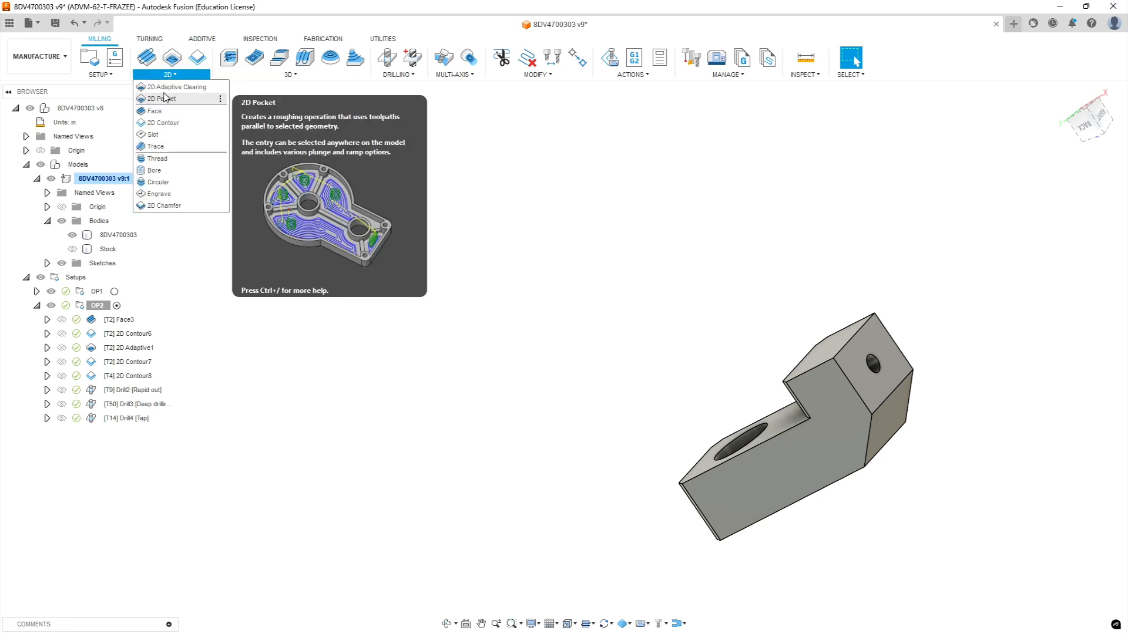
left_click(158, 123)
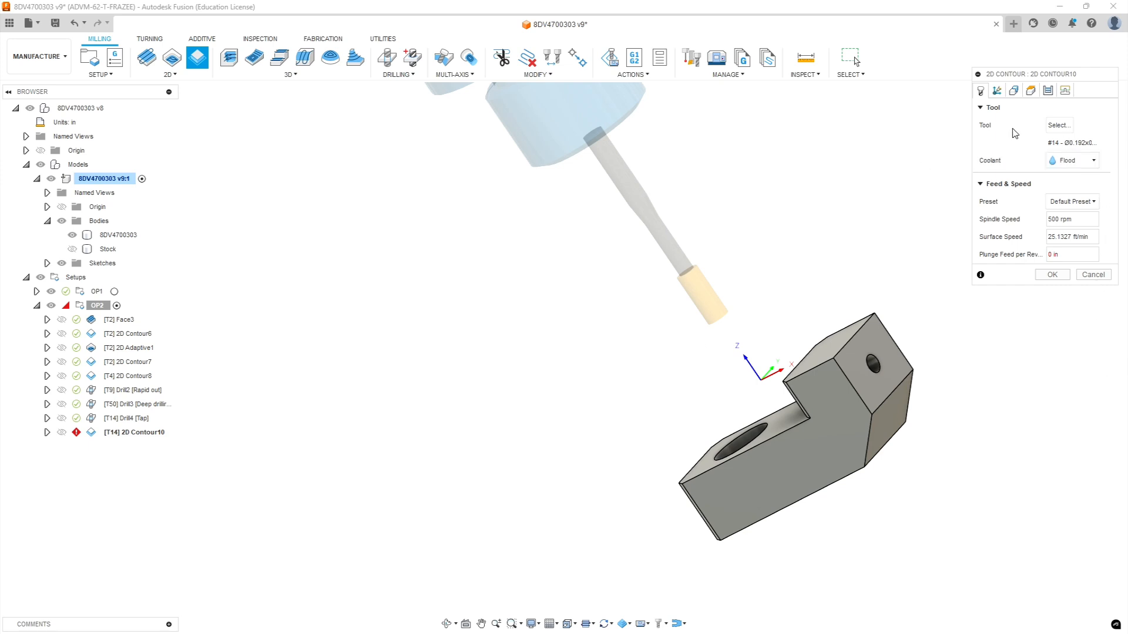
left_click(1050, 128)
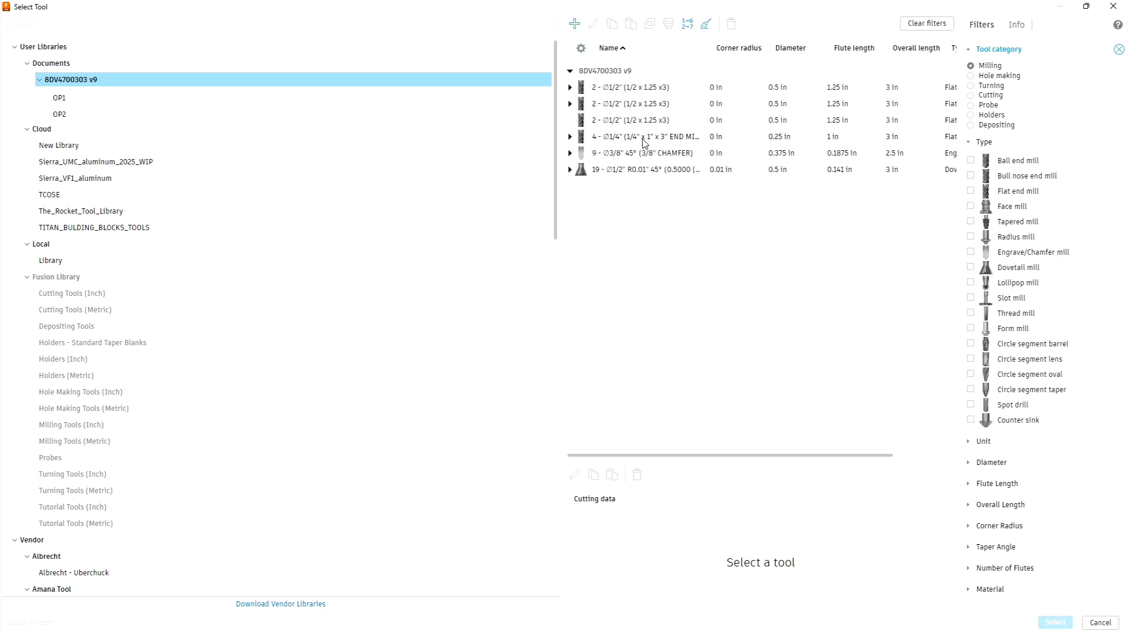
left_click(636, 138)
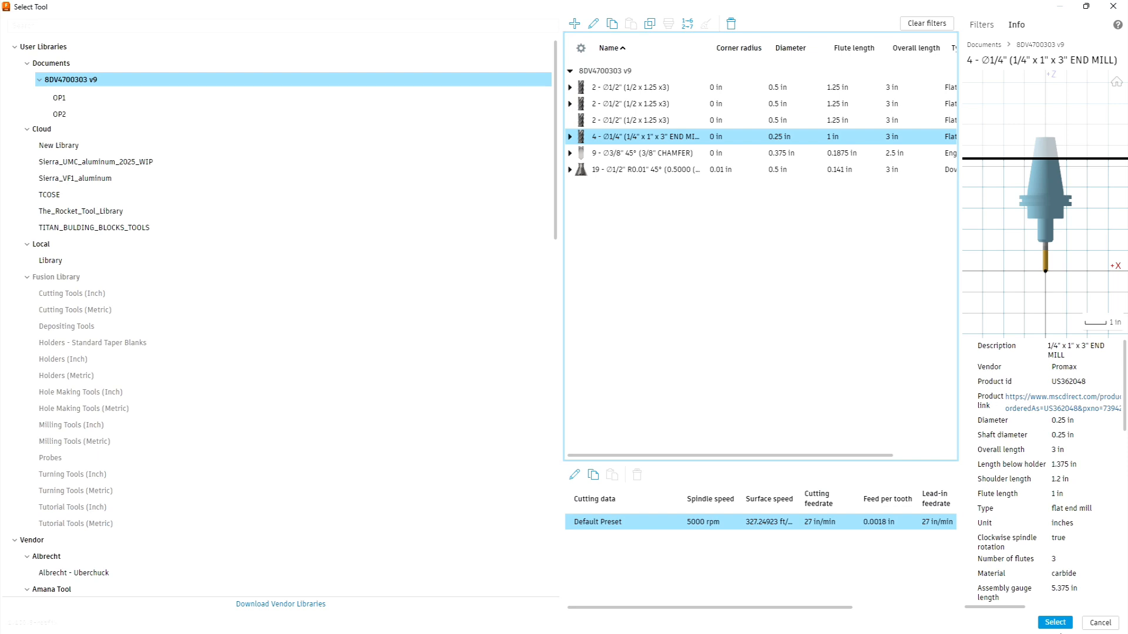
left_click(1051, 624)
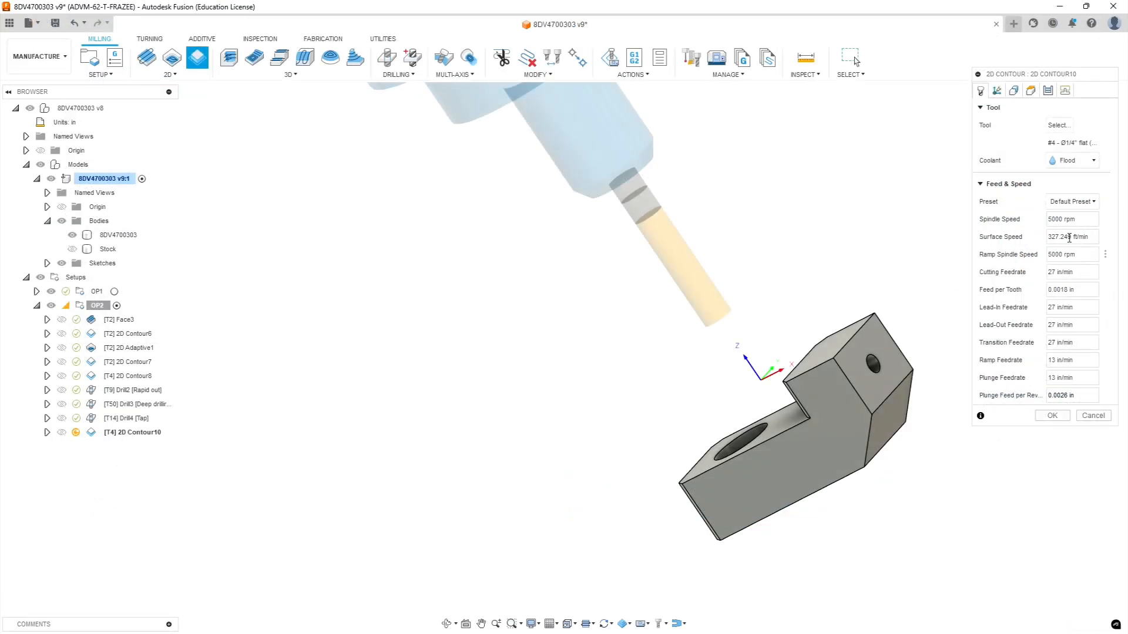
Enable tool orientation by Z and Y axes, with Z along the angled end face's side edge and Y along its lower edge, flipped.
left_click(997, 91)
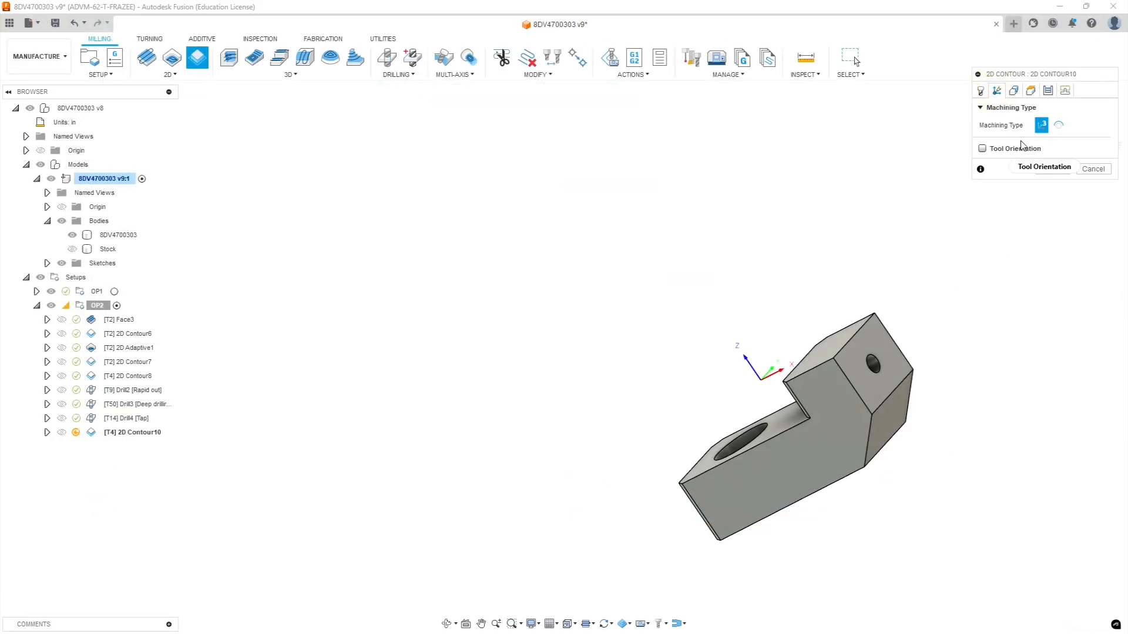
left_click(981, 150)
left_click(1072, 166)
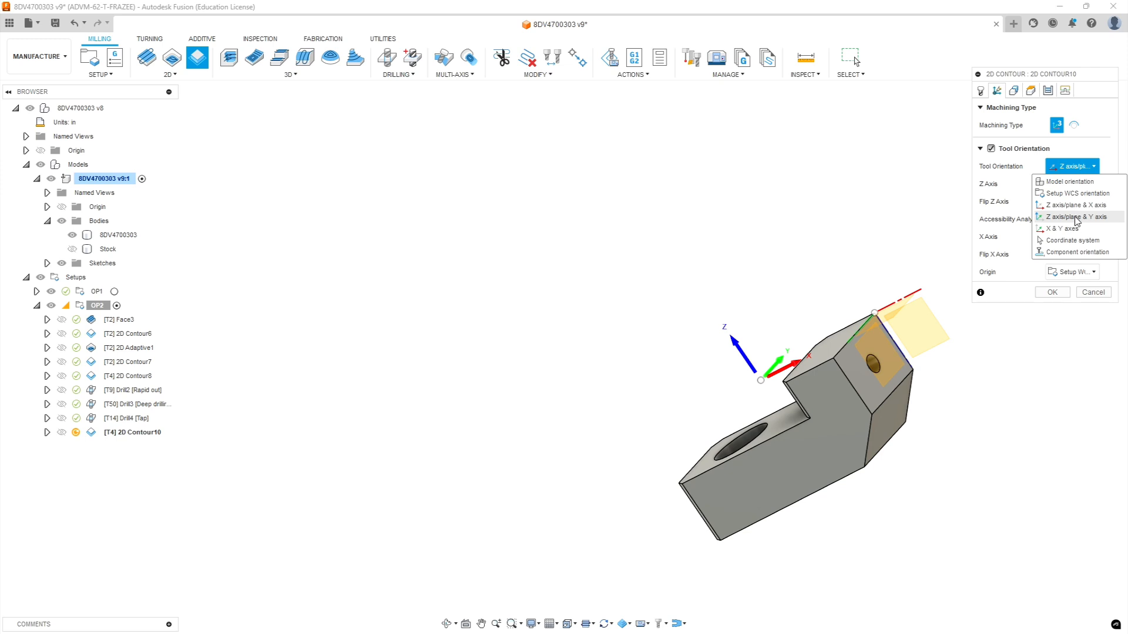
left_click(1078, 217)
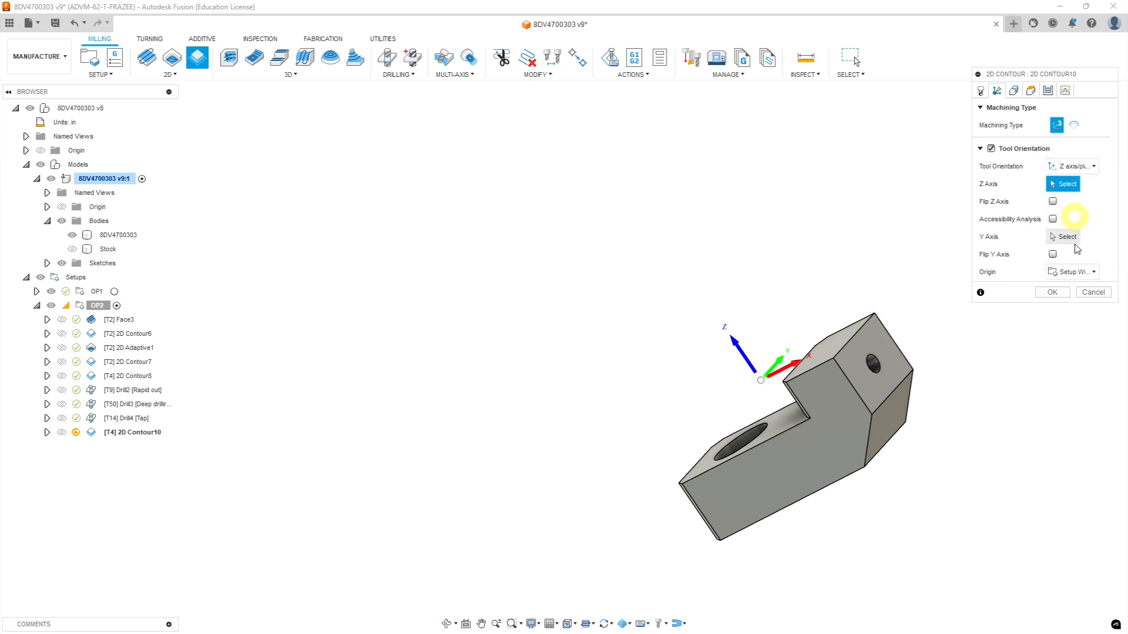
left_click(869, 440)
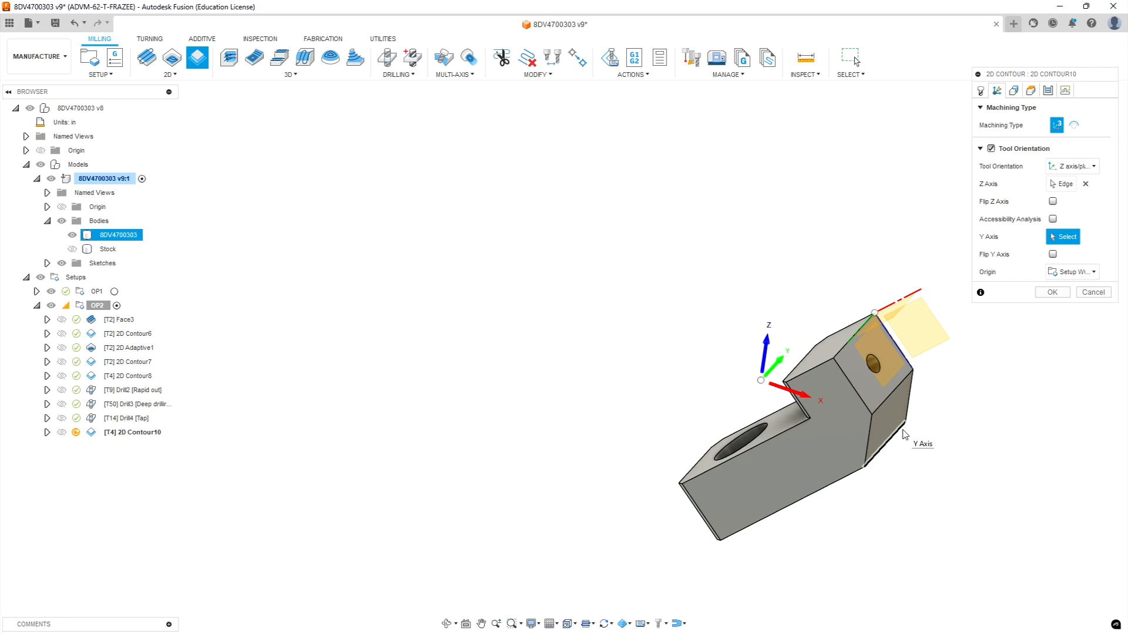
left_click(869, 460)
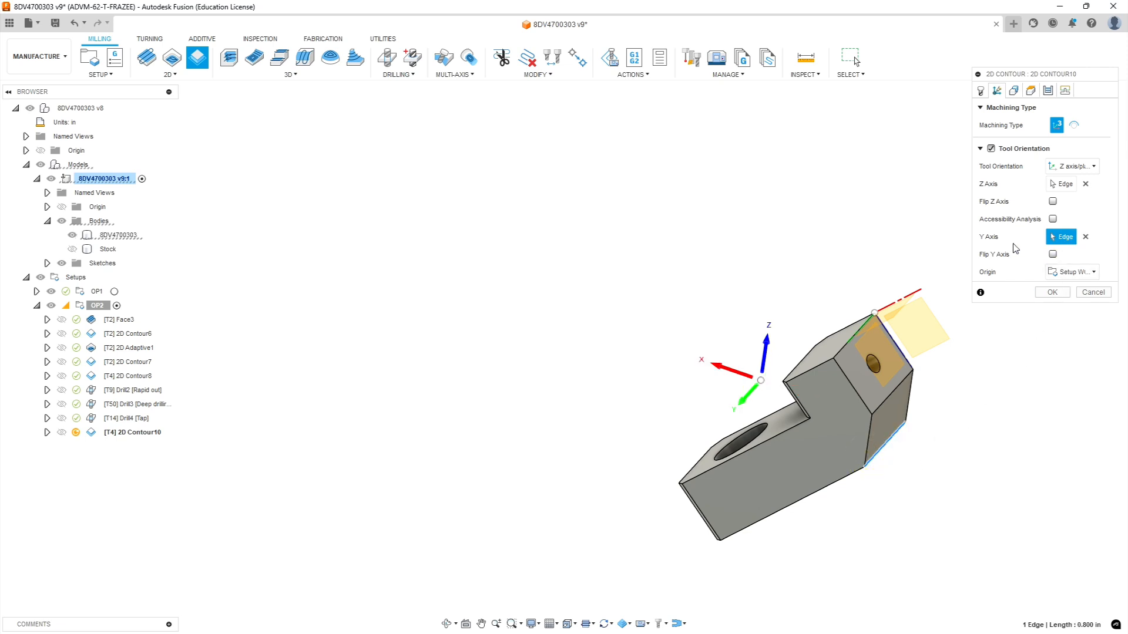
left_click(1052, 254)
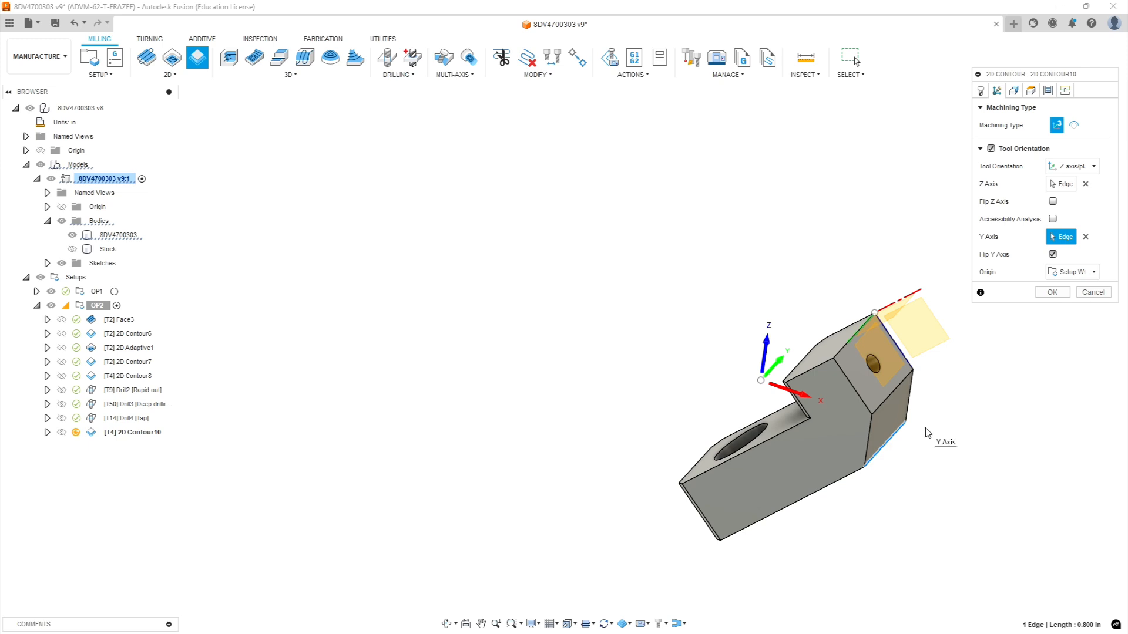
Select the angled end face's lower edge as an open chain for the contour geometry.
left_click(1015, 92)
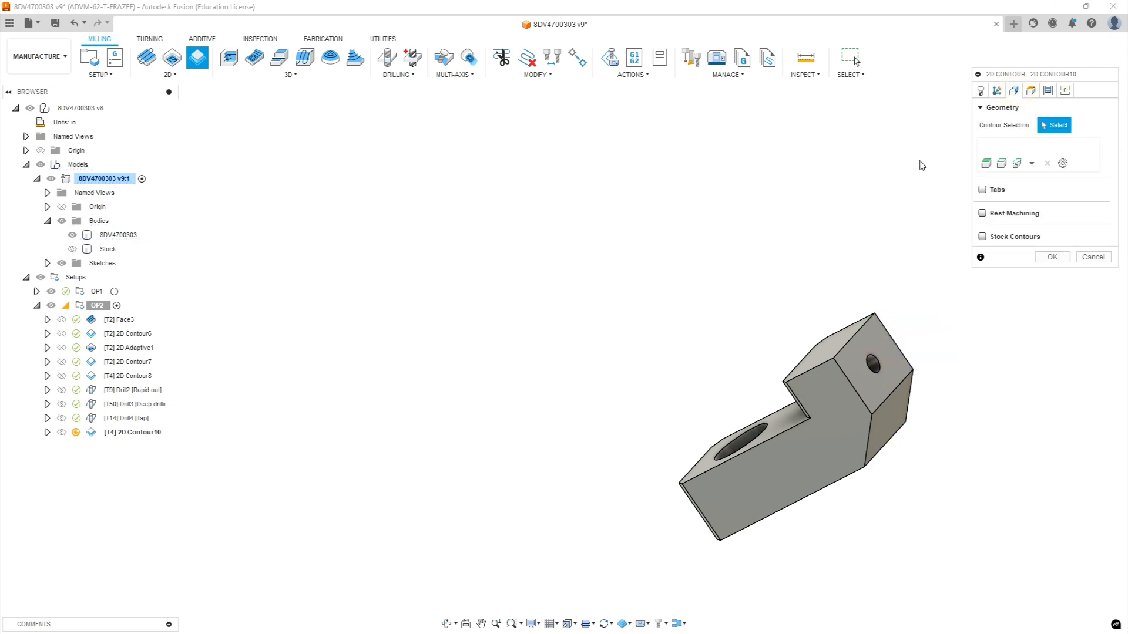
left_click(1002, 165)
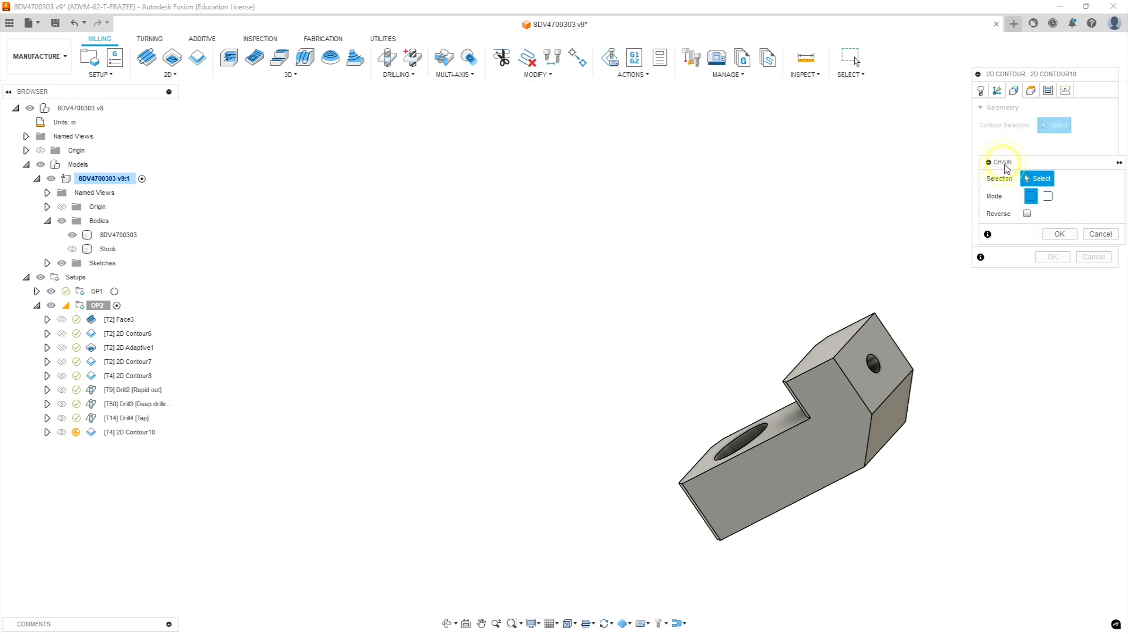
left_click(1049, 198)
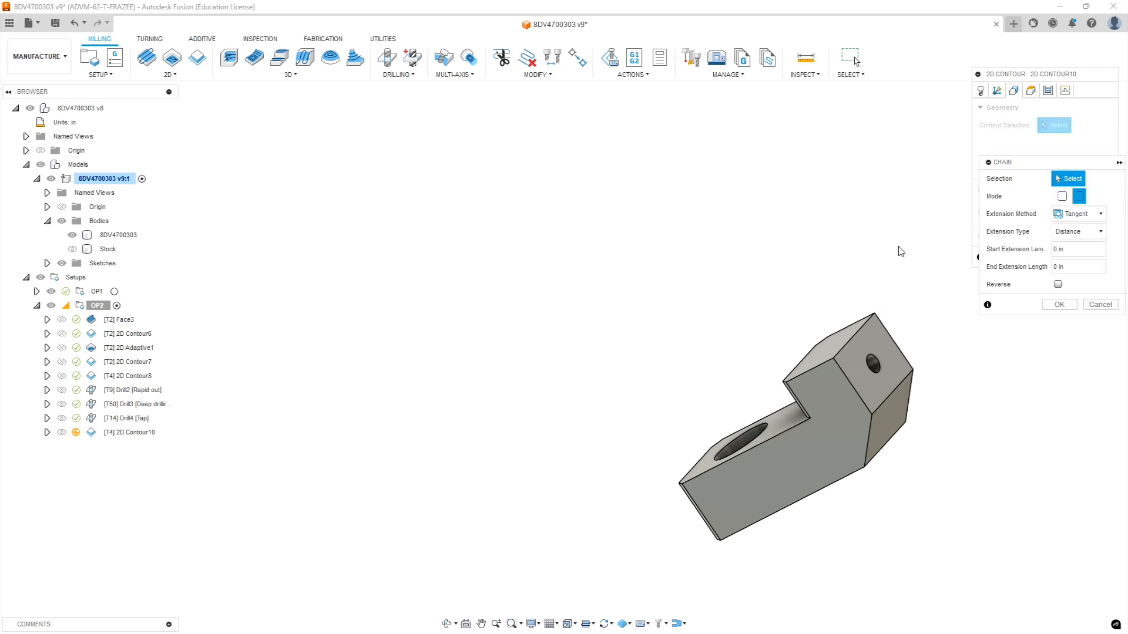
left_click(903, 429)
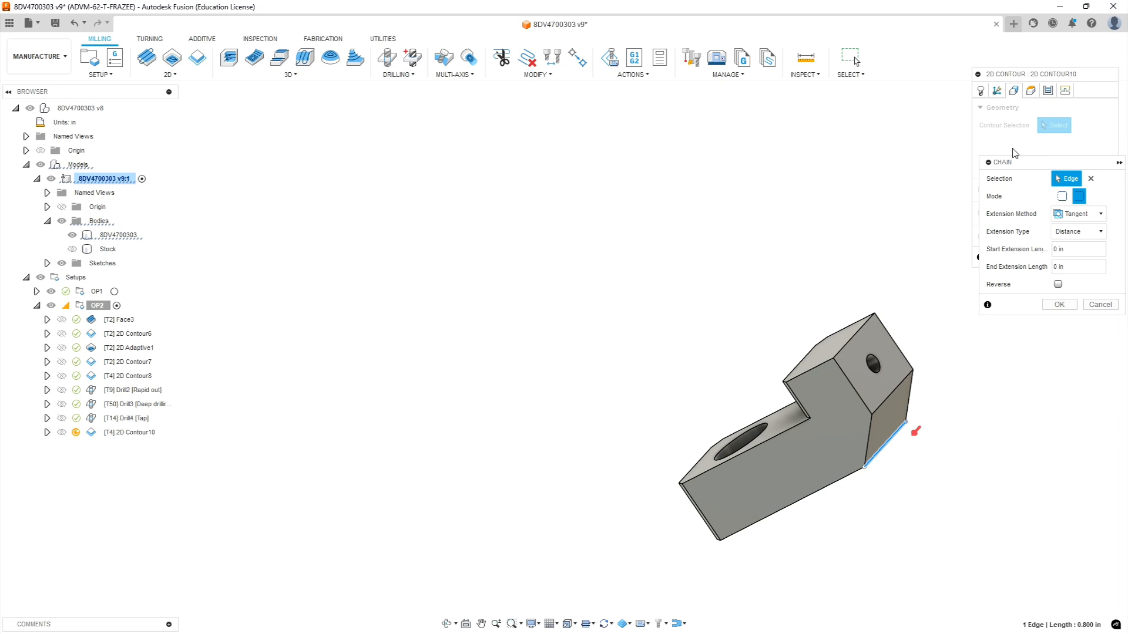
left_click(1059, 304)
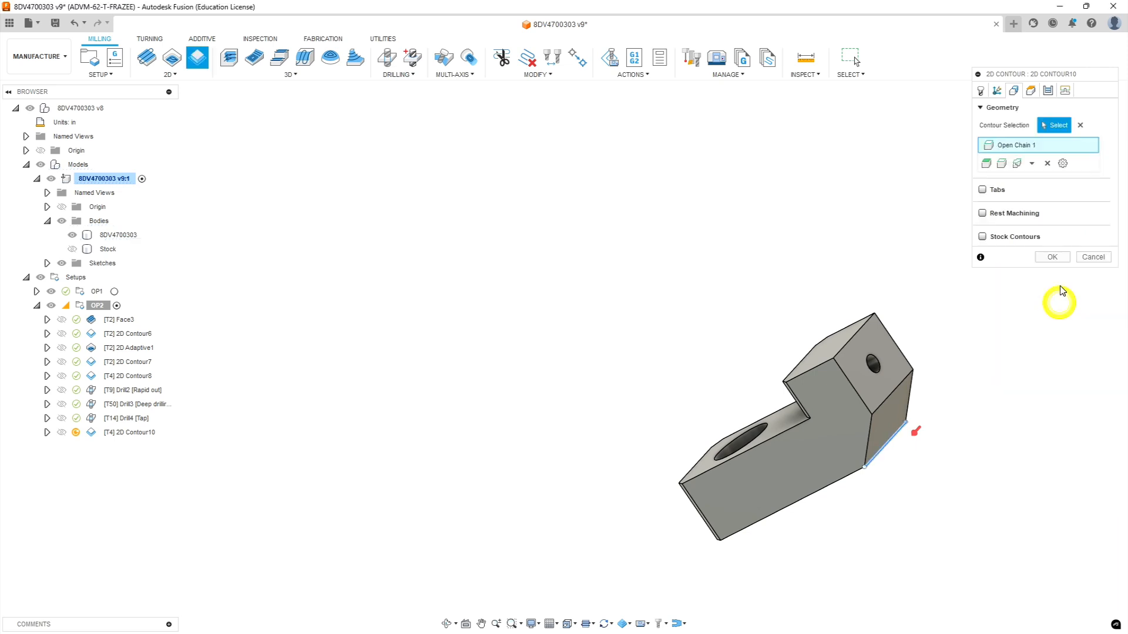
Examine the contour operation's height planes against the part and open the bottom height offset for editing.
left_click(1031, 92)
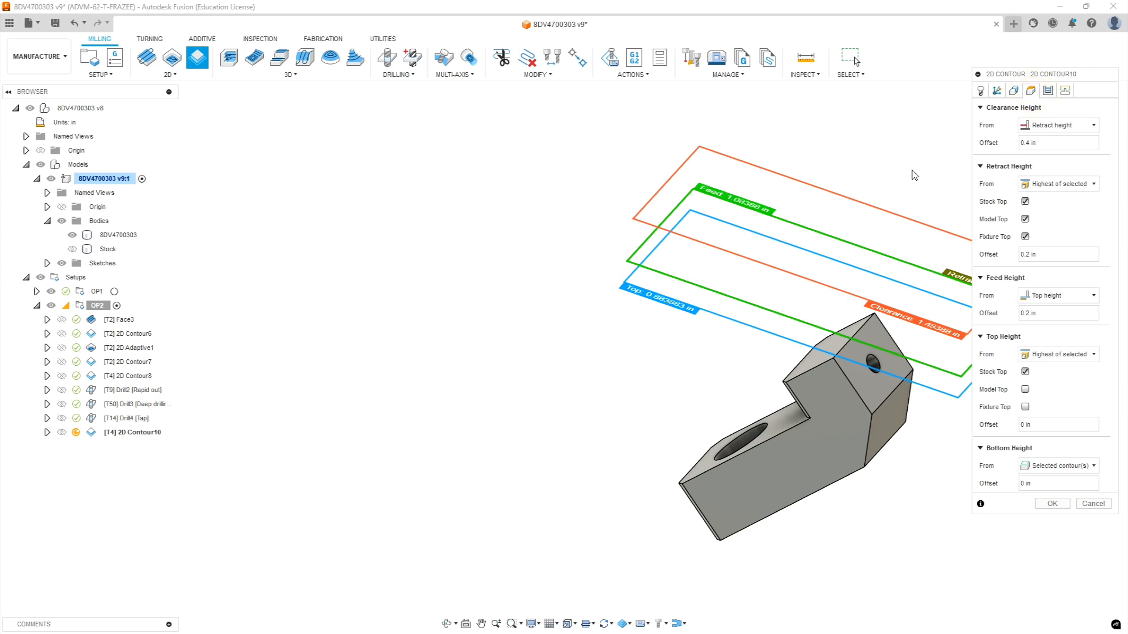
scroll(893, 188, "down", 5)
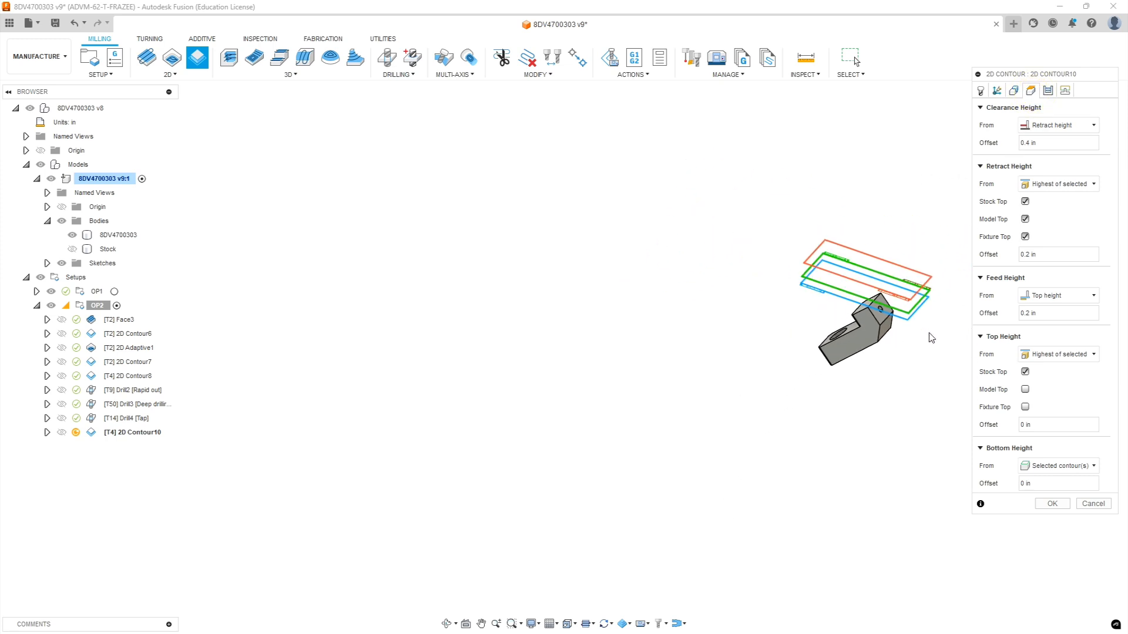
scroll(926, 328, "up", 5)
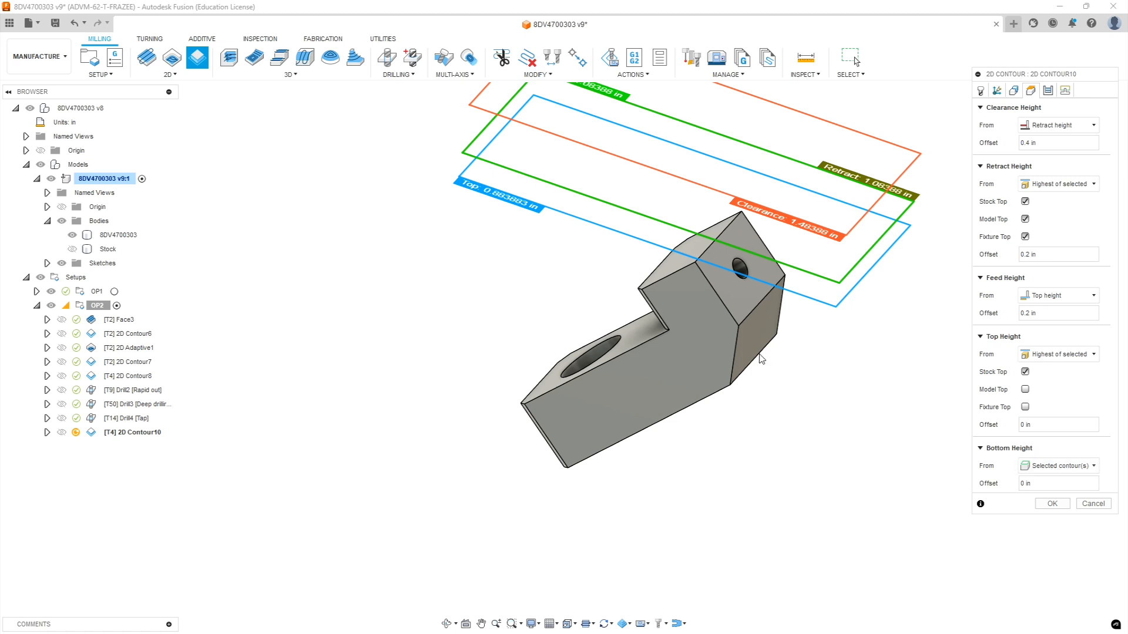
left_click(1046, 484)
double_click(1046, 484)
Set the compensation type to Wear and enable roughing passes with a maximum stepover of 0.125 in.
left_click(1048, 90)
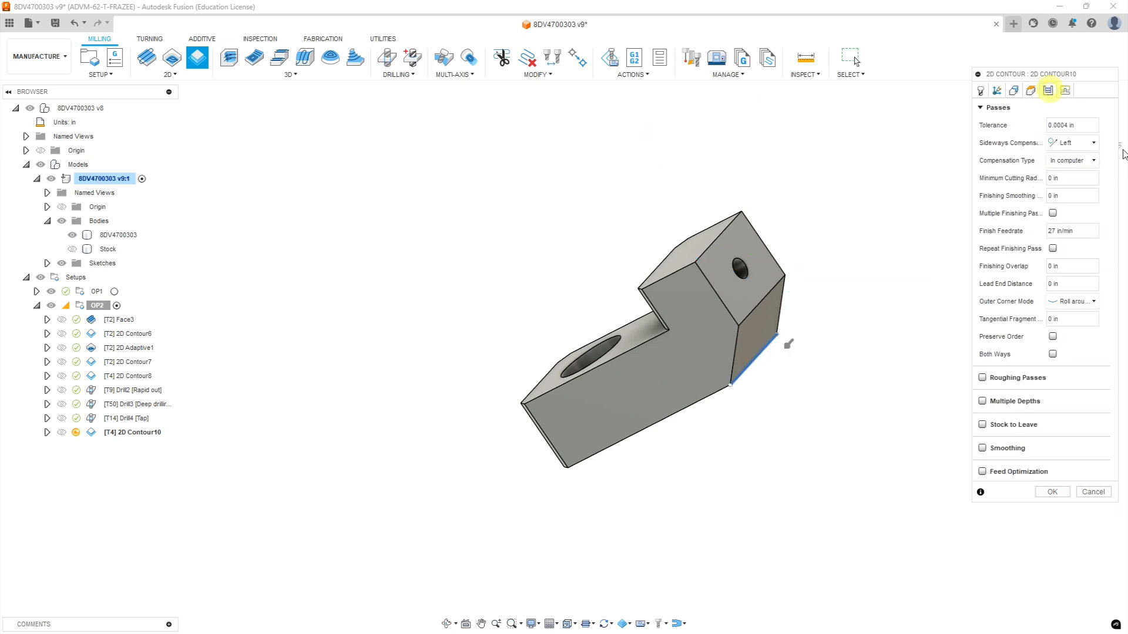
left_click(1075, 161)
left_click(1064, 195)
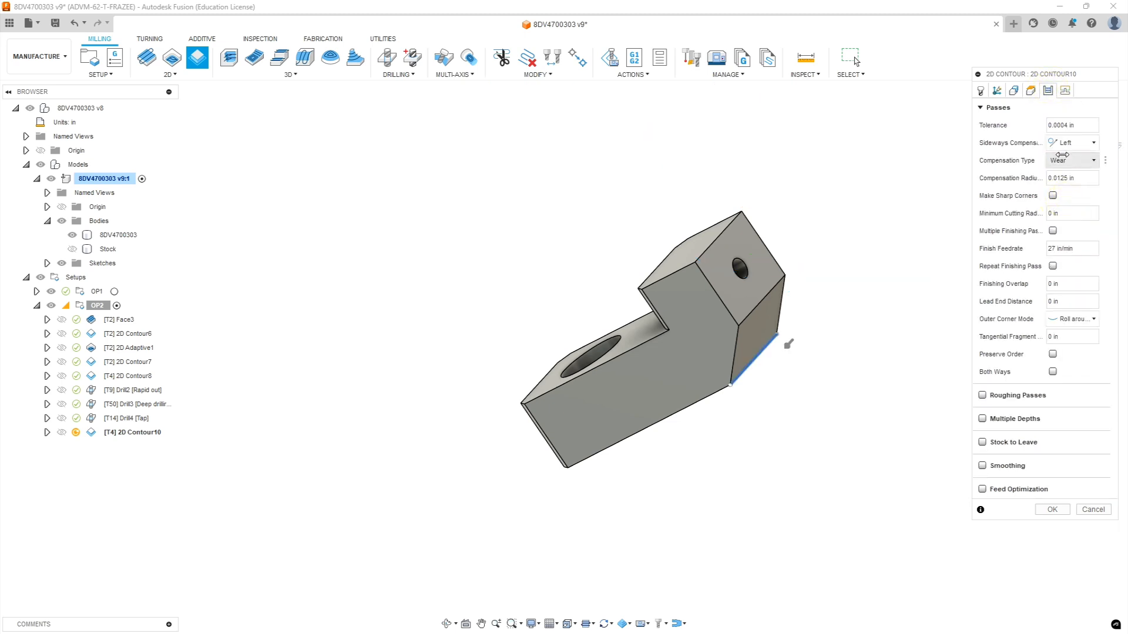
left_click(983, 396)
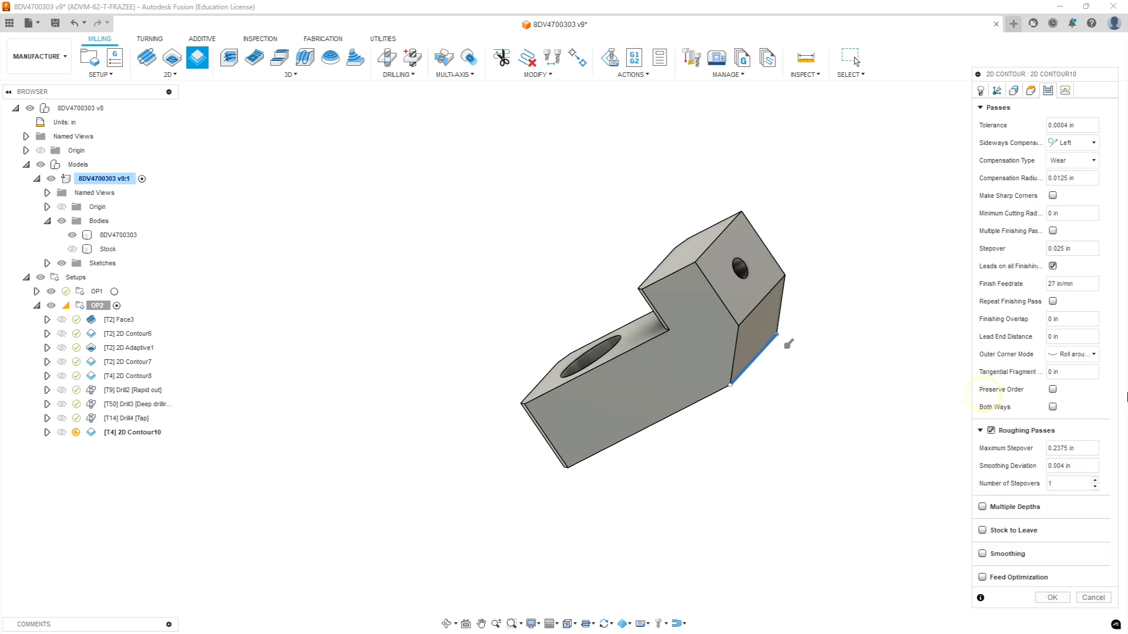
left_click(1064, 448)
key("BackSpace")
type(".125")
Enable multiple depths with a maximum roughing stepdown of 0.125 in and a finishing stepdown of 0.01 in.
left_click(982, 506)
left_click(1084, 534)
type(".12")
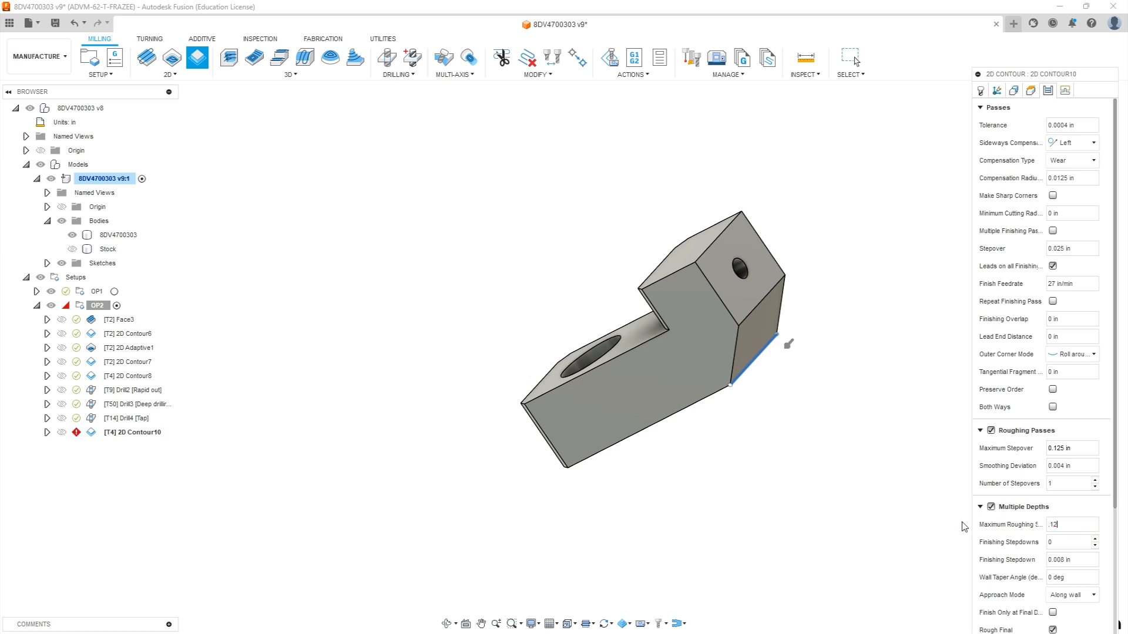
scroll(1008, 500, "down", 5)
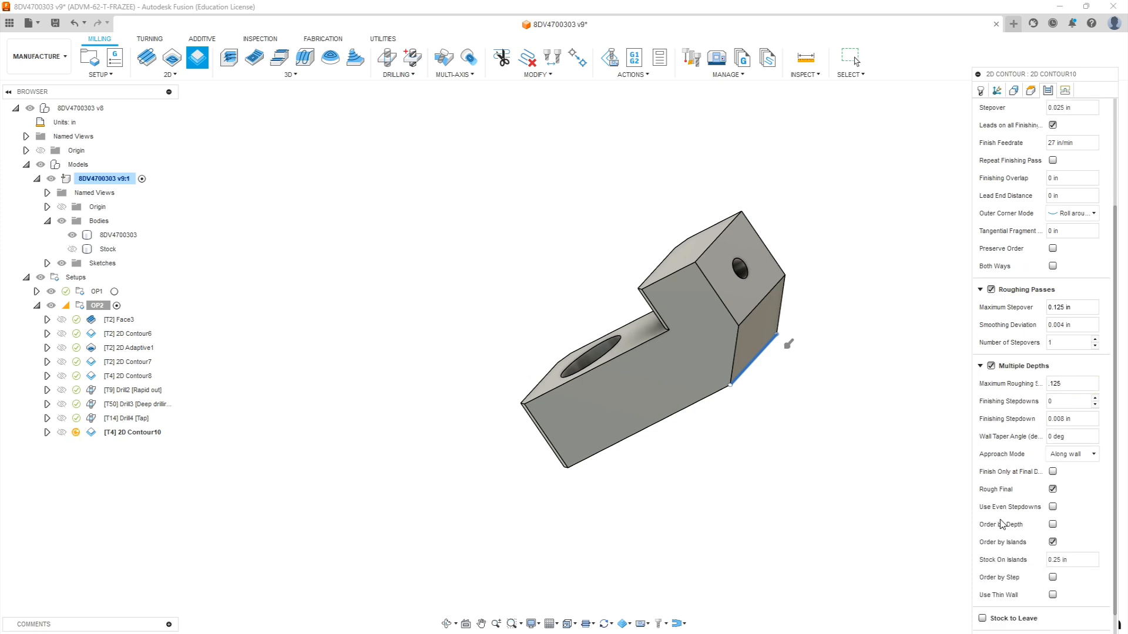
type("5")
left_click(1081, 419)
type("3")
type(".01")
Set the contour's finishing-pass stepover to 0.01 in.
scroll(1046, 288, "up", 3)
left_click(1079, 173)
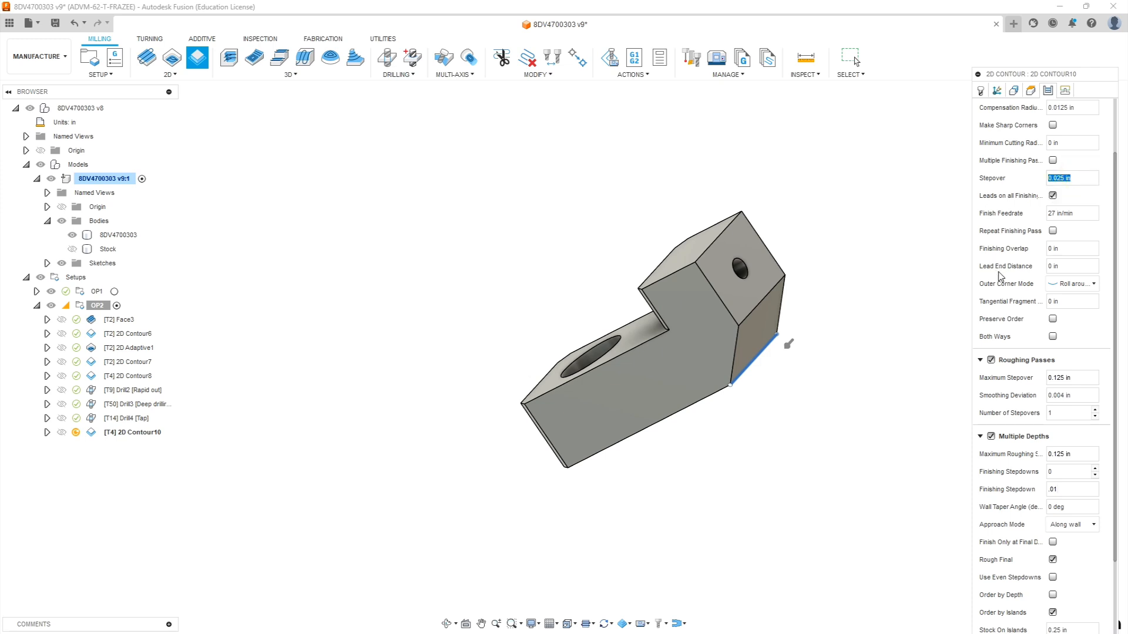
type(".01")
Enable finishing only at final depth and even stepdowns, and turn off ordering by islands.
scroll(1018, 346, "down", 4)
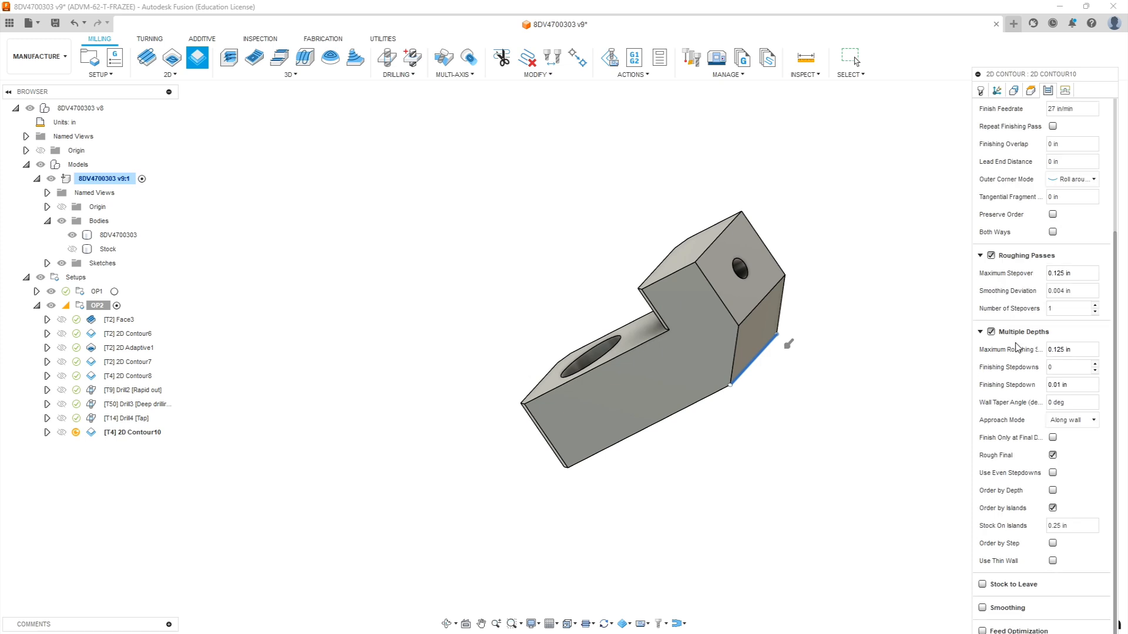
left_click(1052, 438)
left_click(1053, 473)
left_click(1053, 509)
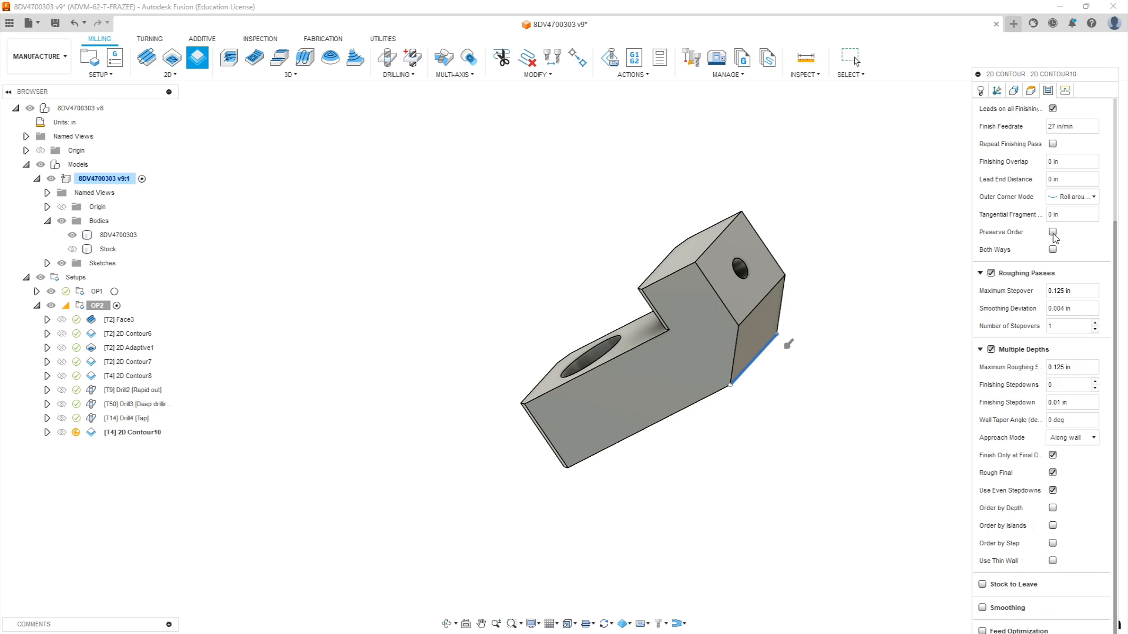
Set the lead-in sweep angle to 0 deg, linear lead-in distance to 0.3 in and vertical lead-in radius to 0, and accept the operation.
left_click(1066, 91)
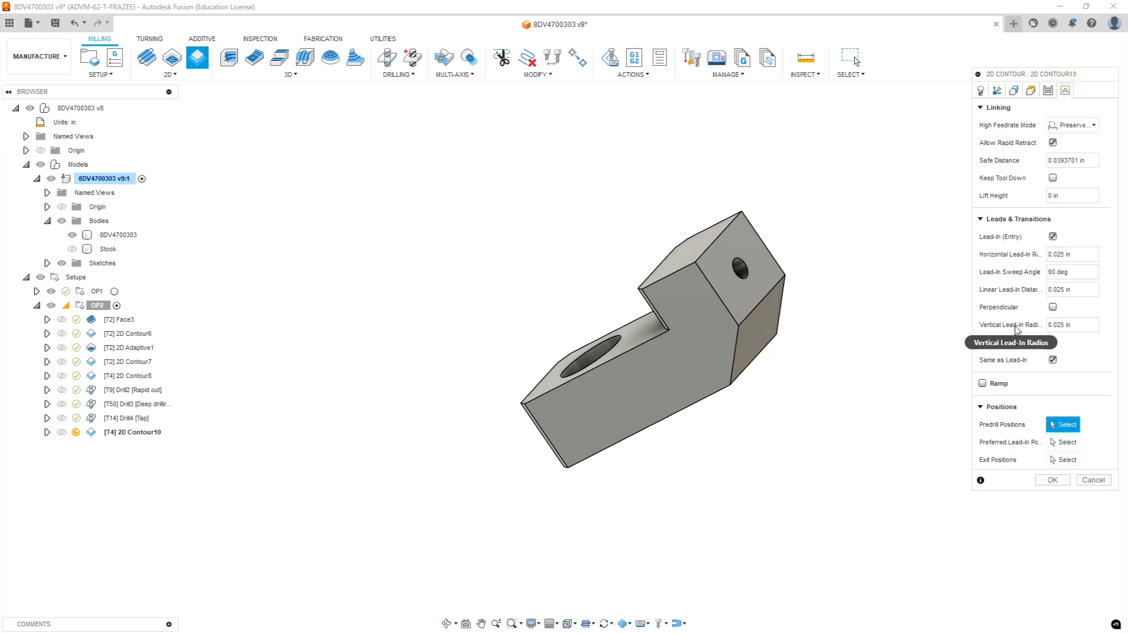
left_click(1067, 272)
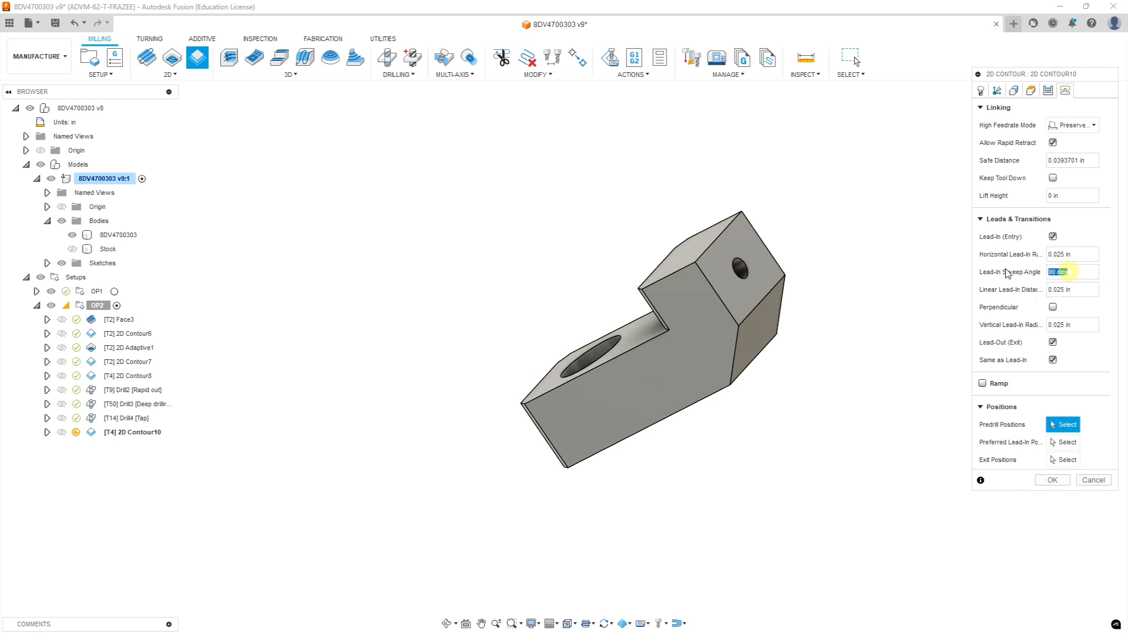
type("0")
key("Tab")
type(".3")
left_click(1079, 328)
type("0")
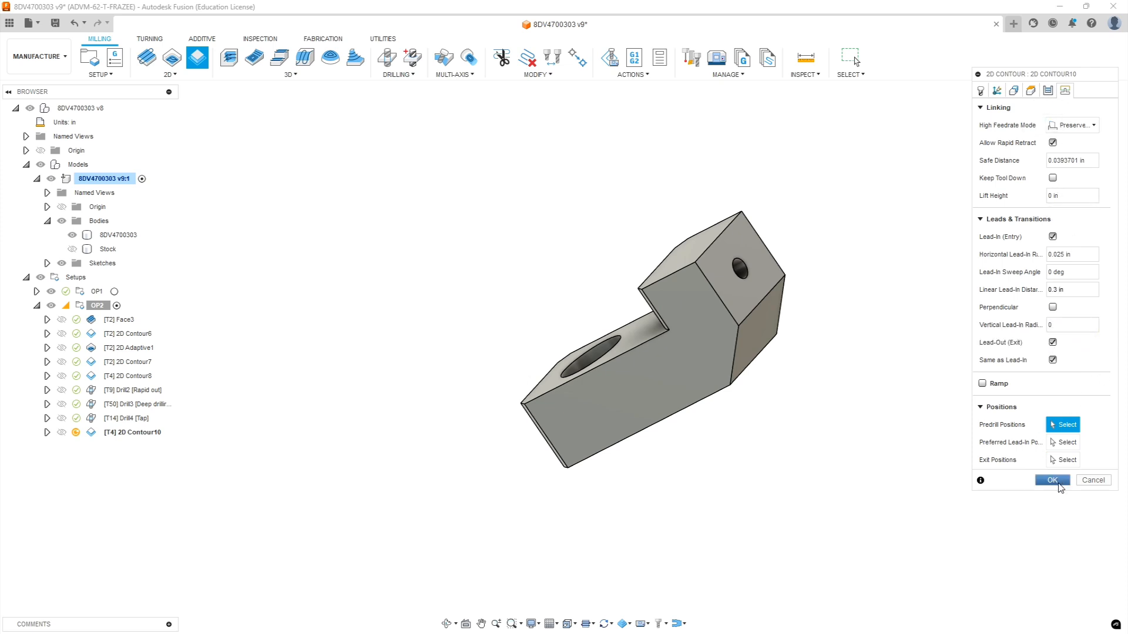
left_click(1054, 481)
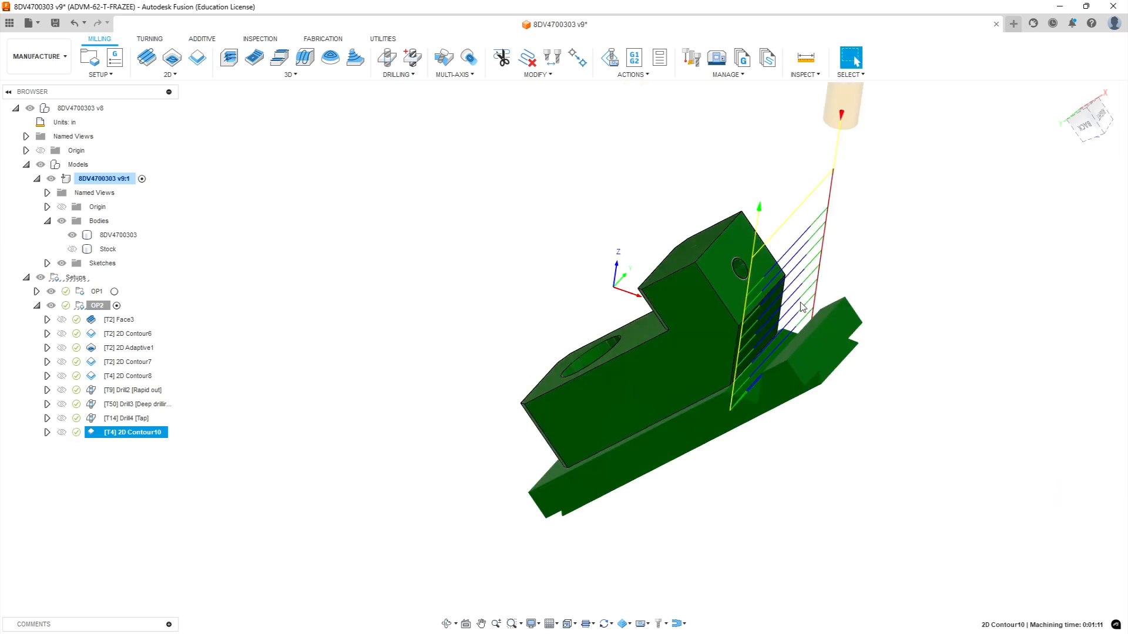
Inspect the contour toolpath along the angled end face from several directions and collapse OP2's operation list.
middle_click_drag(762, 426, 836, 301, "shift")
scroll(836, 301, "up", 5)
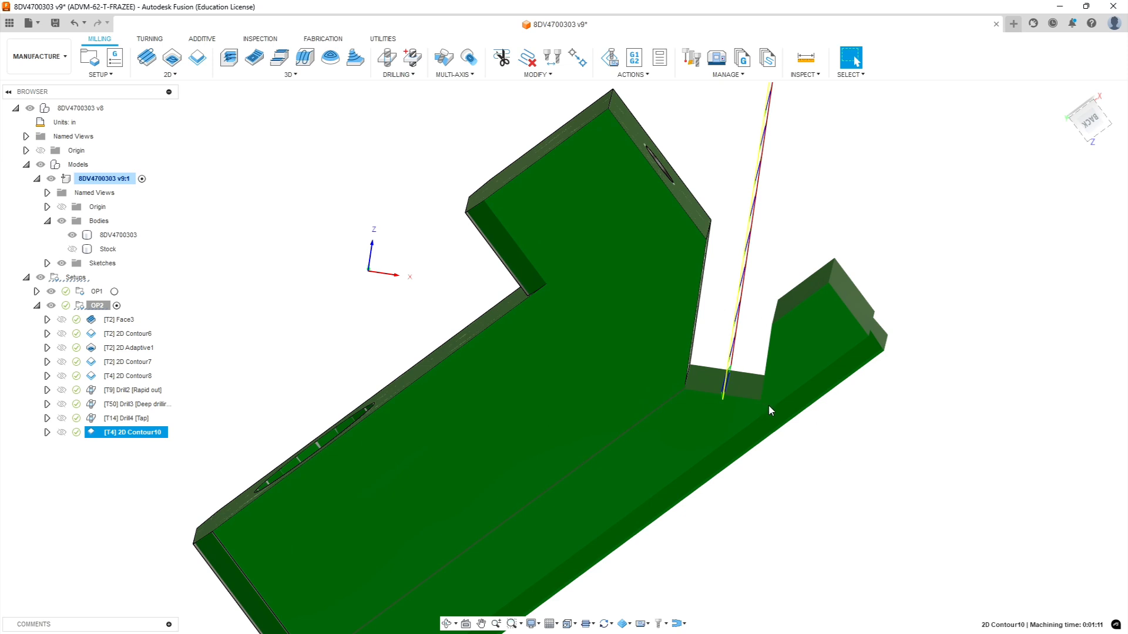
mouse_move(861, 440)
middle_mouse_down("shift")
mouse_move(828, 418)
mouse_move(816, 433)
mouse_move(858, 437)
middle_mouse_up("shift")
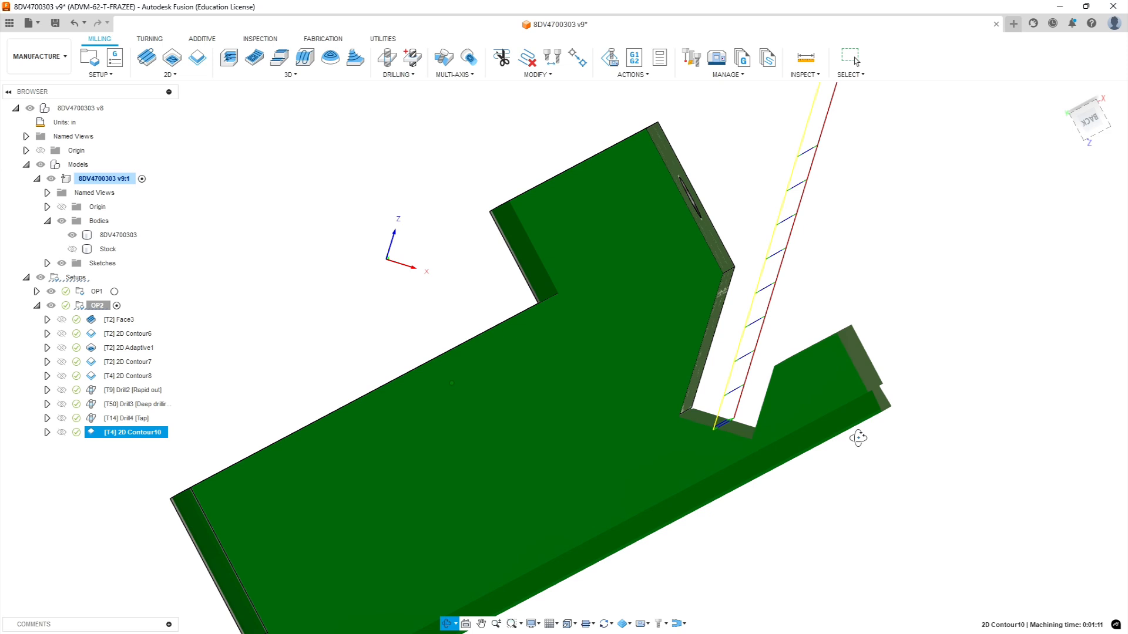
key("Escape")
scroll(857, 438, "down", 1)
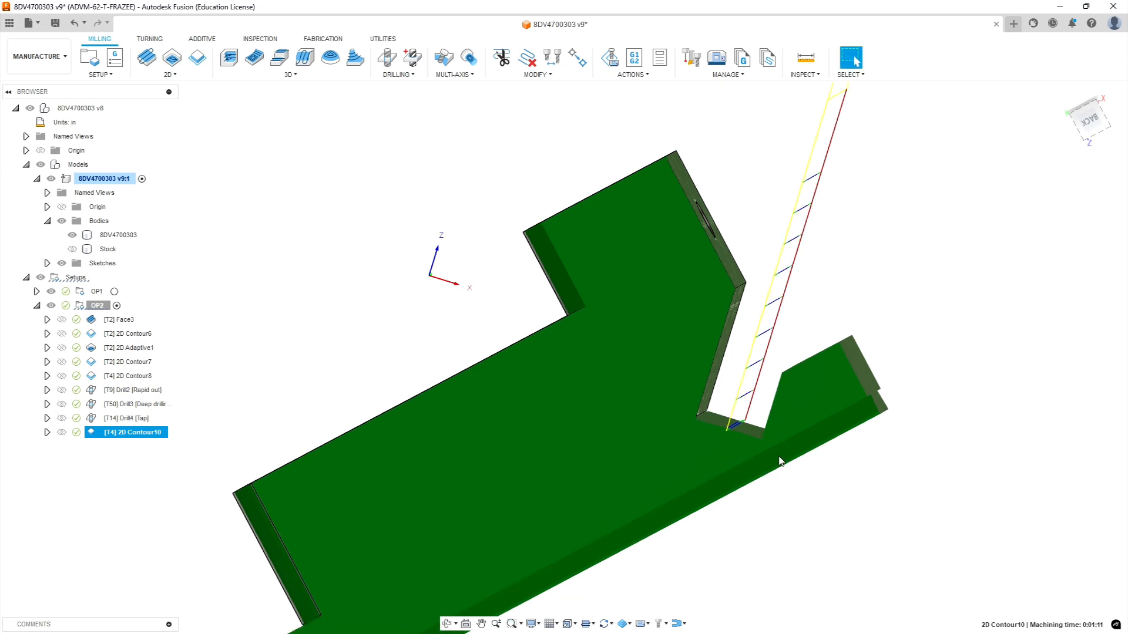
scroll(780, 461, "down", 5)
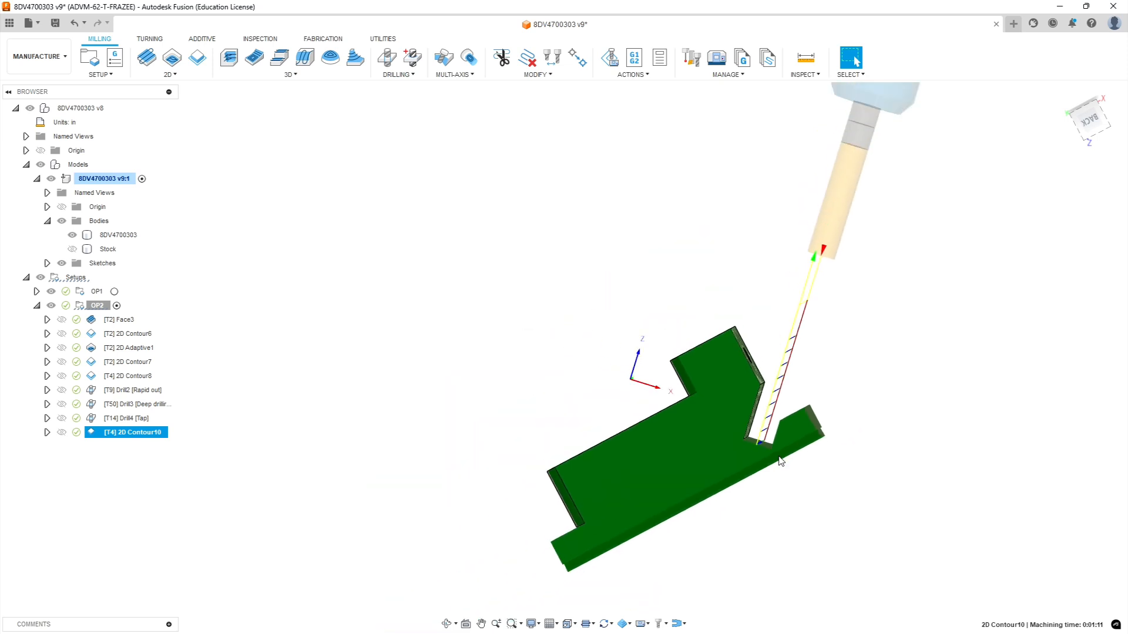
middle_click_drag(833, 450, 850, 489, "shift")
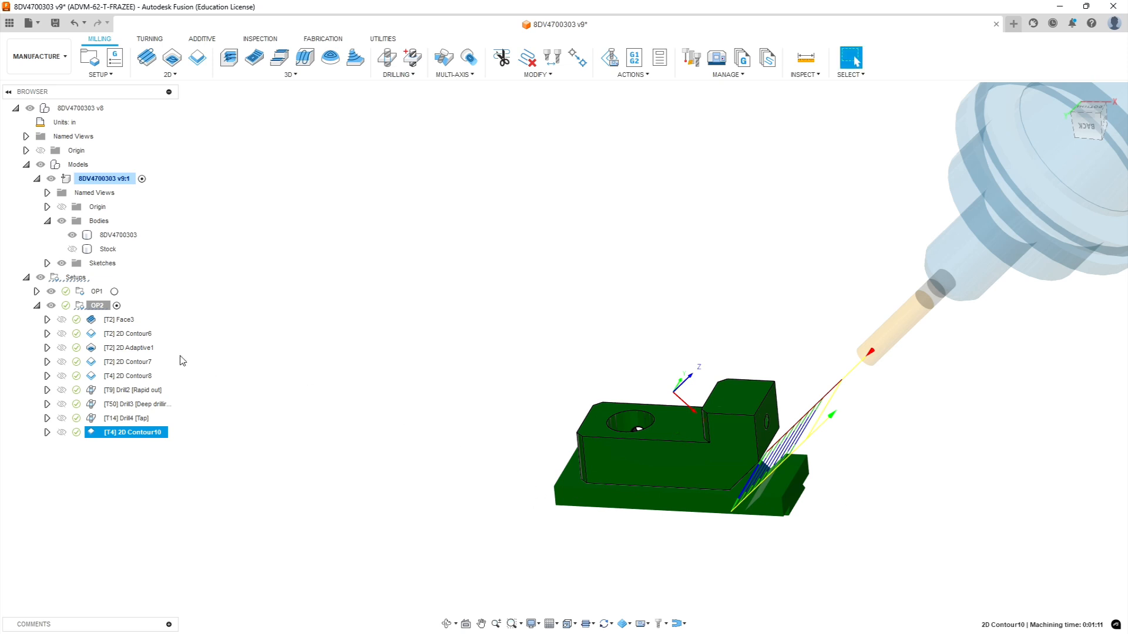
left_click(37, 306)
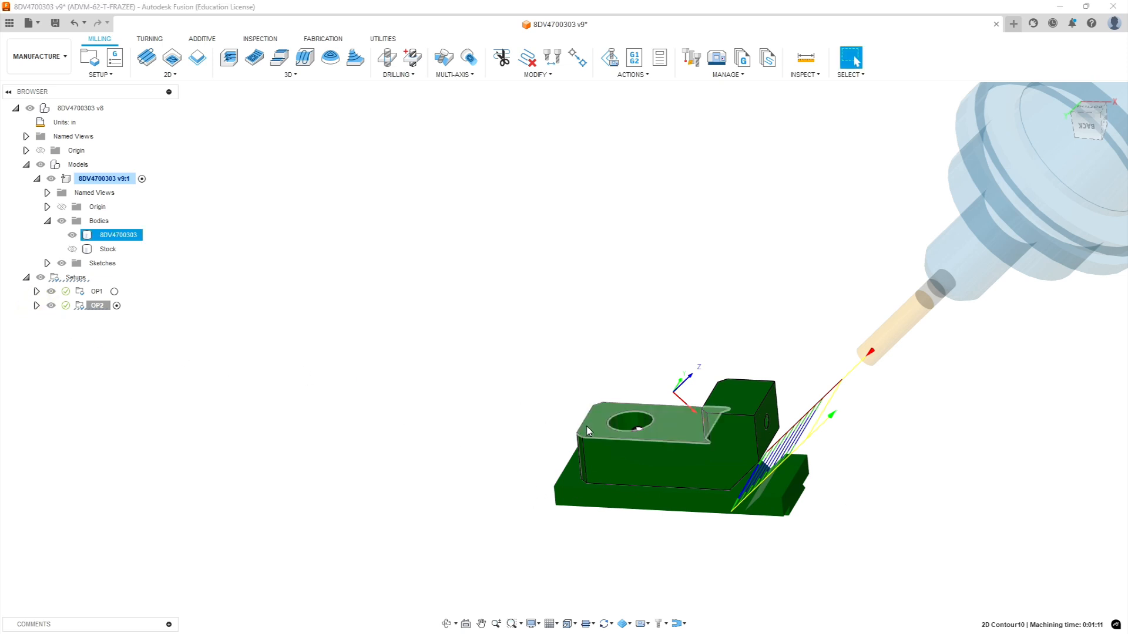
middle_click_drag(587, 431, 558, 424, "shift")
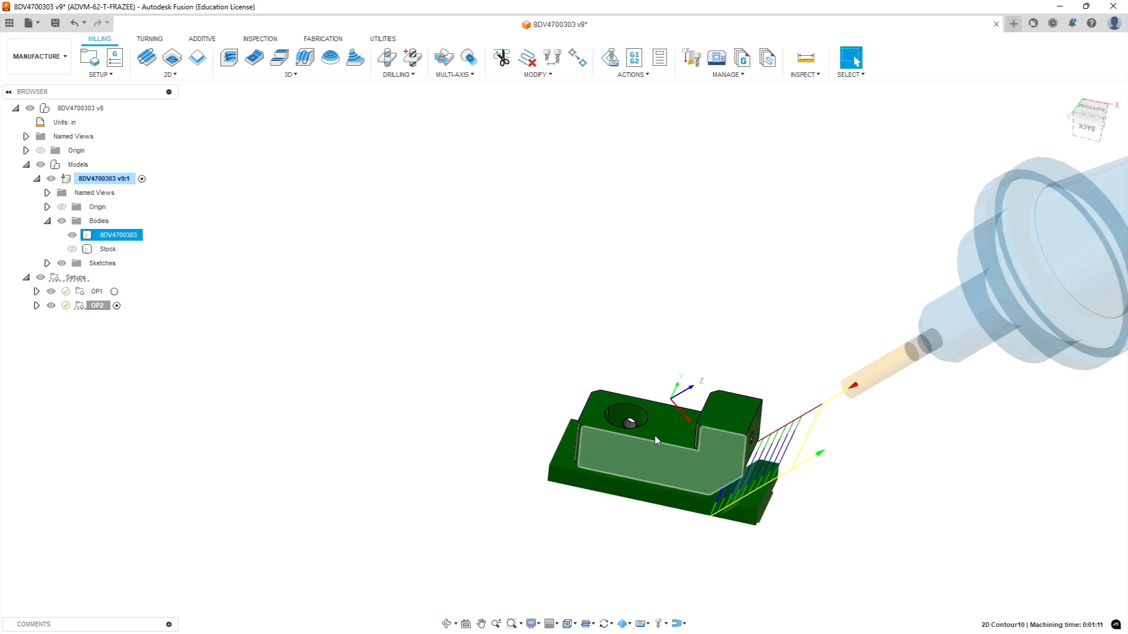
middle_click_drag(667, 365, 644, 366, "shift")
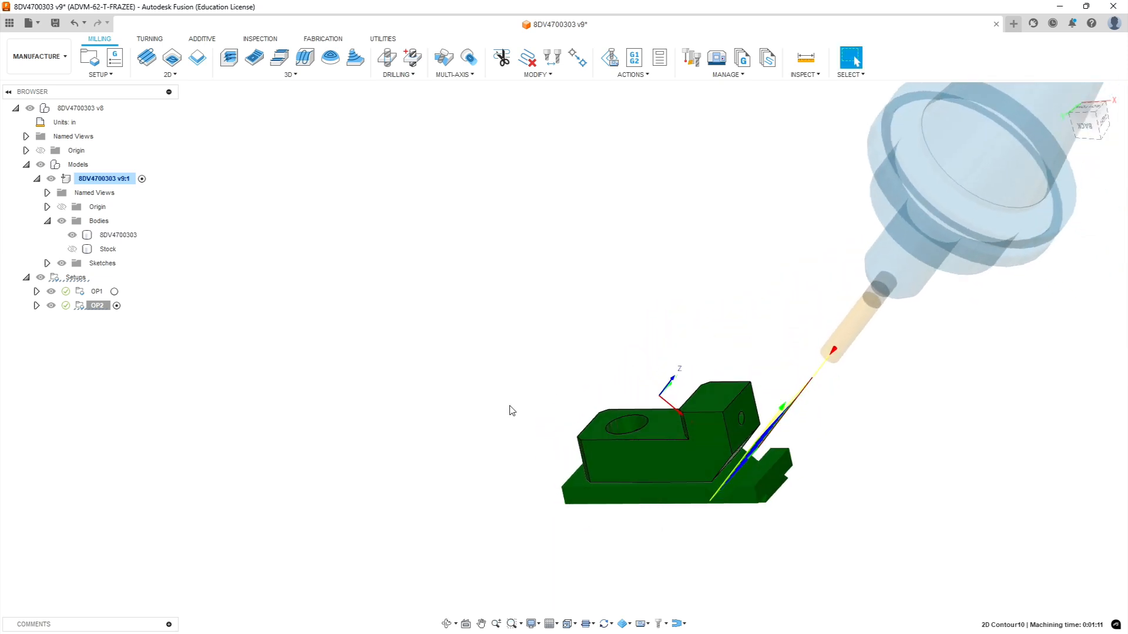